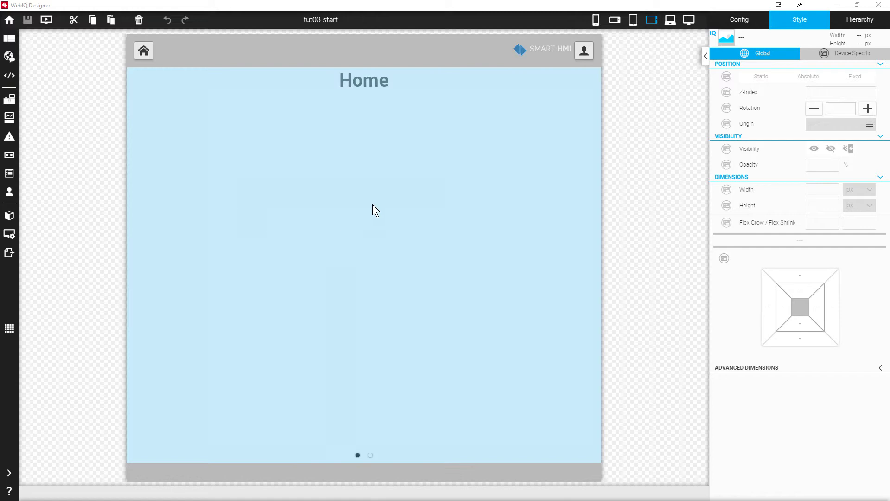
# Open the swipe panel's home view and rename its content container to home-view-content.
pyautogui.click(372, 204)
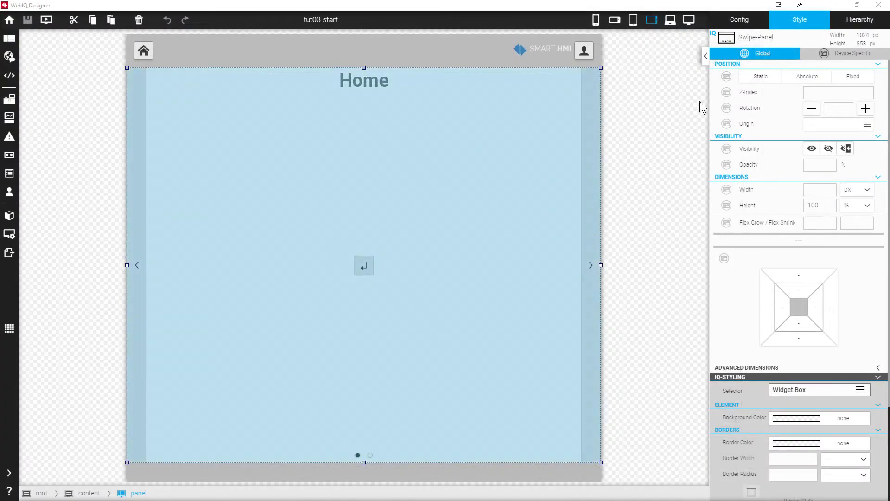
pyautogui.click(859, 21)
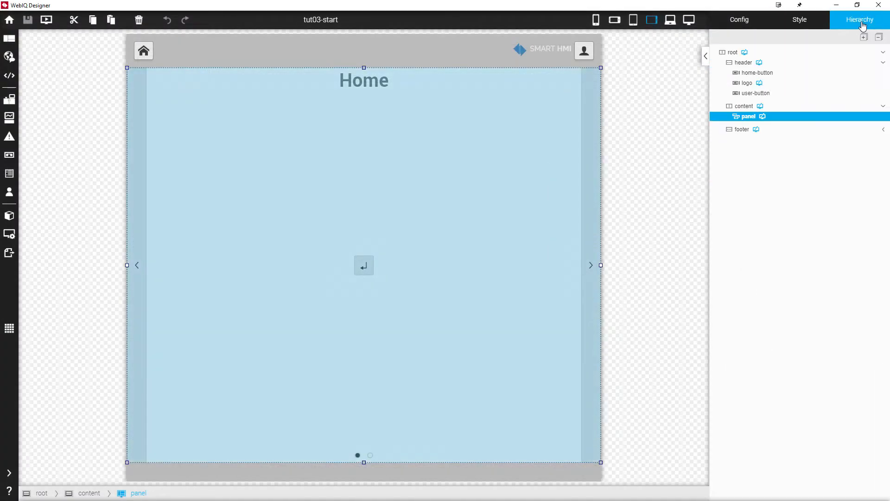
pyautogui.doubleClick(748, 117)
pyautogui.click(742, 62)
pyautogui.click(738, 22)
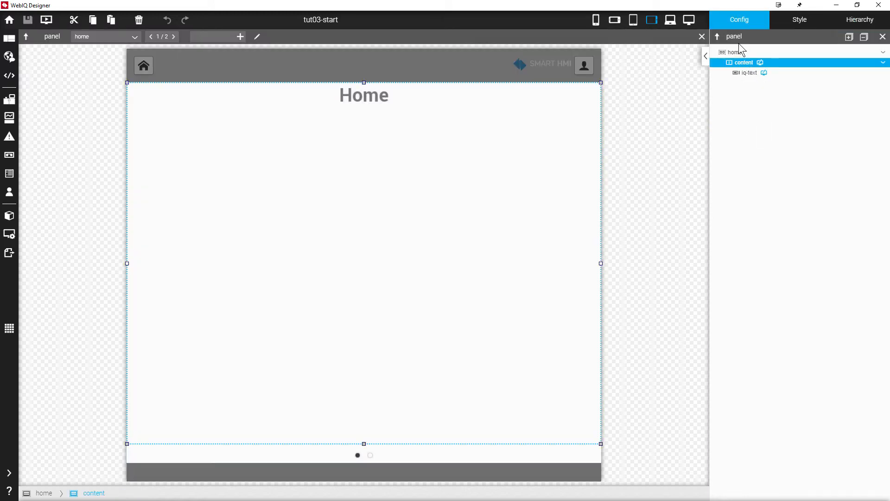
pyautogui.doubleClick(763, 70)
pyautogui.write('home-view-content')
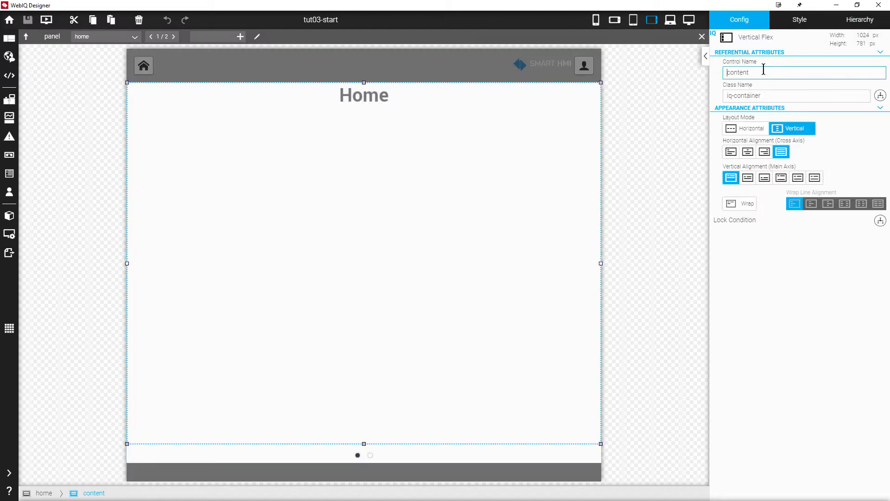
# Set the padding of the home-view-content container to 16 px in all directions.
pyautogui.click(798, 23)
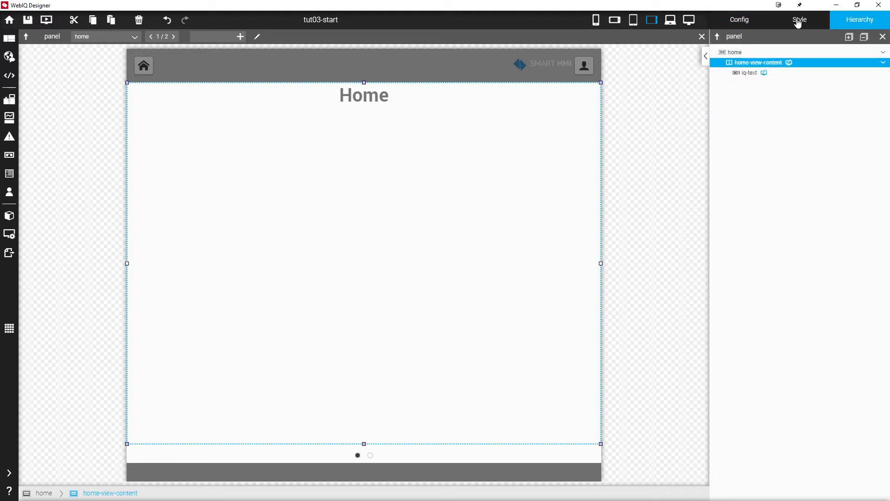
pyautogui.click(797, 23)
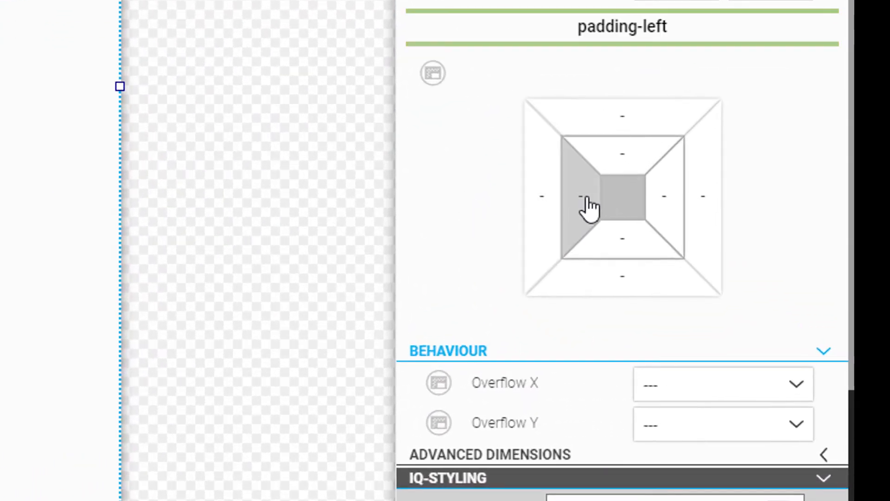
pyautogui.click(626, 253)
pyautogui.write('16')
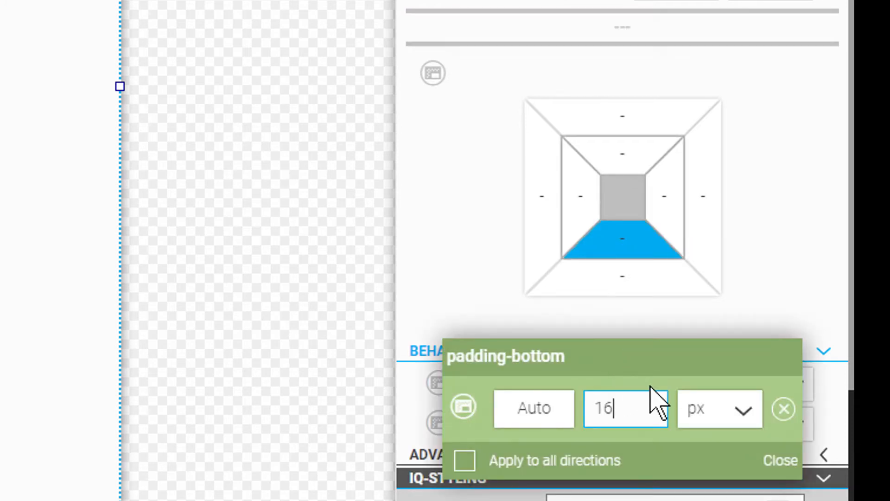
pyautogui.click(585, 462)
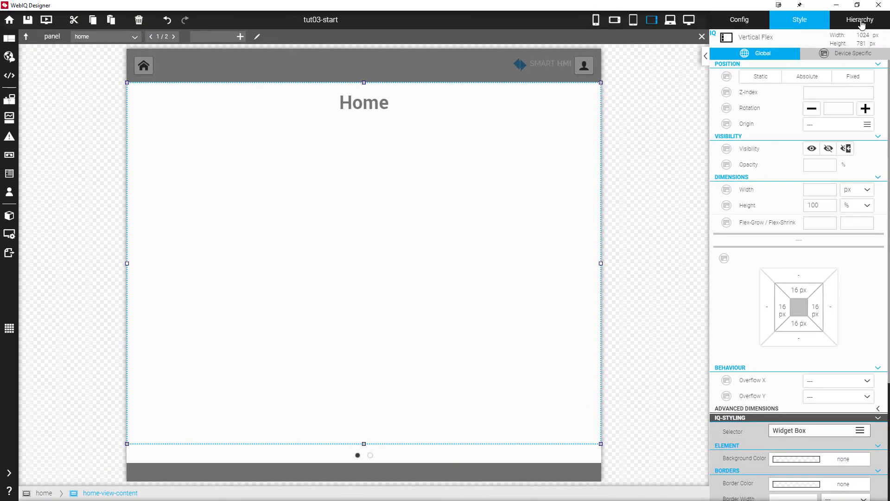
# Add two Horizontal Flex containers, one below the other, inside home-view-content beneath the Home heading.
pyautogui.click(861, 21)
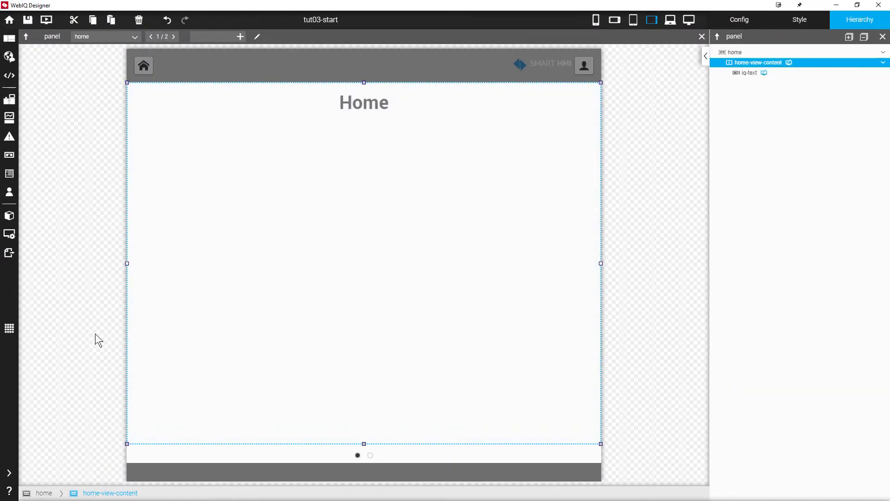
pyautogui.click(9, 473)
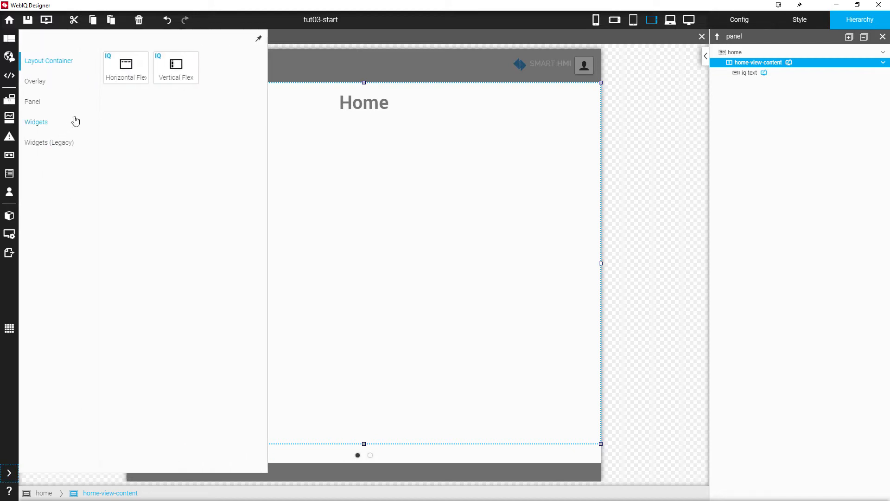
pyautogui.moveTo(126, 68); pyautogui.dragTo(388, 133)
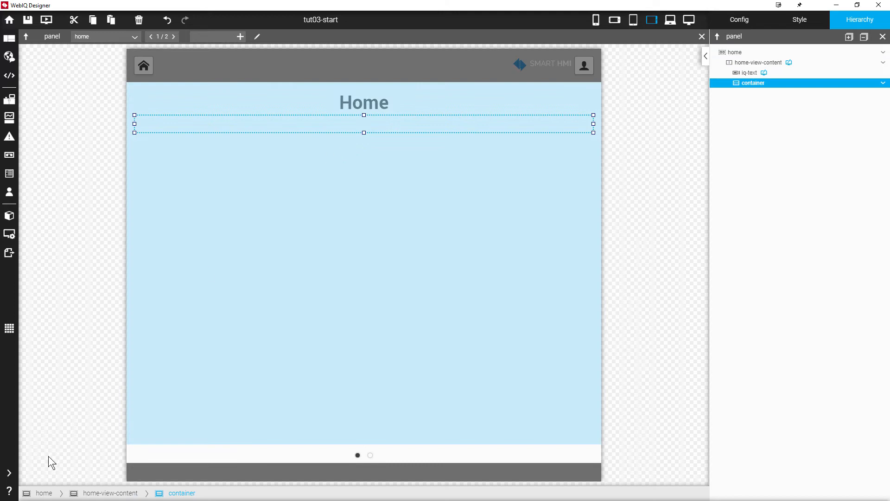
pyautogui.click(8, 473)
pyautogui.moveTo(131, 131); pyautogui.dragTo(365, 156)
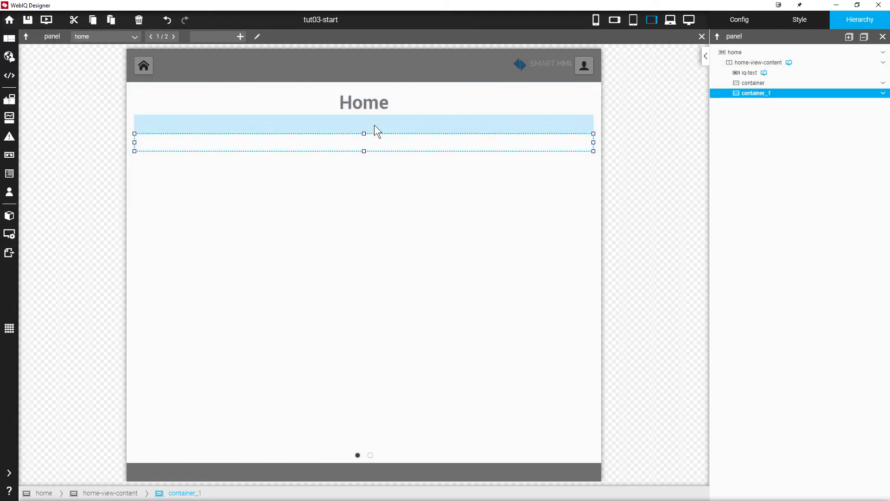
# Rename the first horizontal container, directly beneath the Home heading, to upper.
pyautogui.click(374, 124)
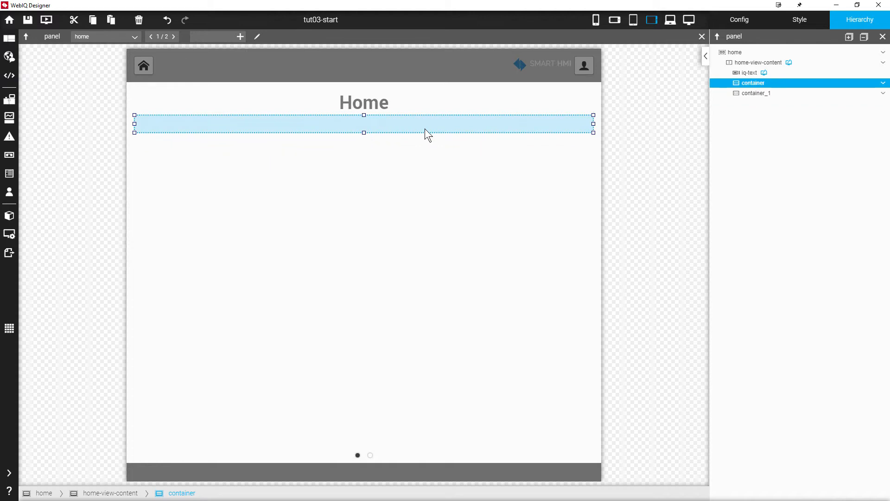
pyautogui.click(741, 21)
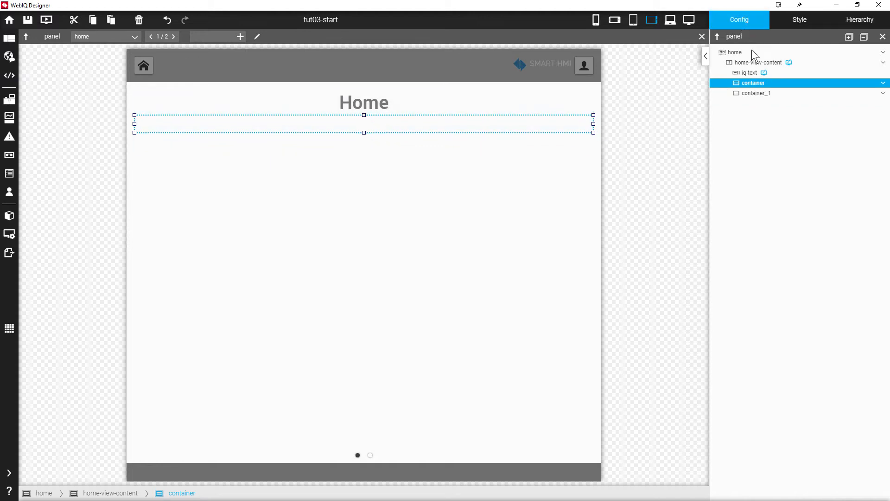
pyautogui.doubleClick(760, 70)
pyautogui.write('upper')
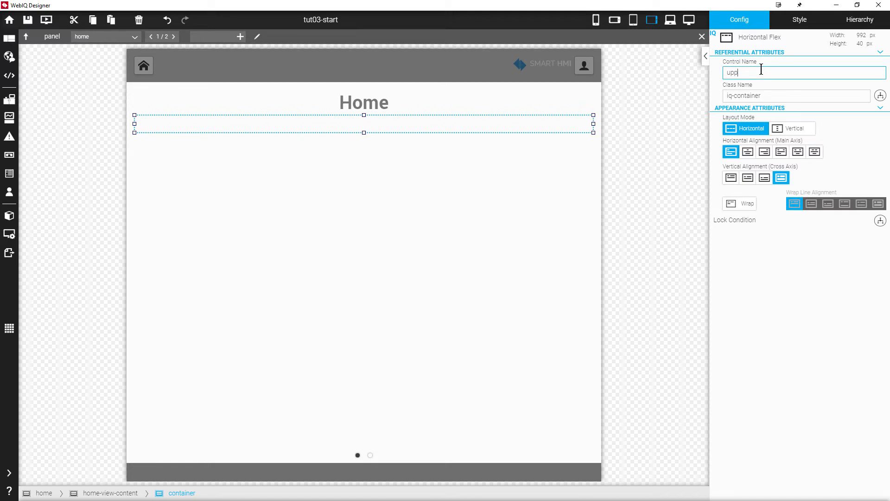
pyautogui.press('Return')
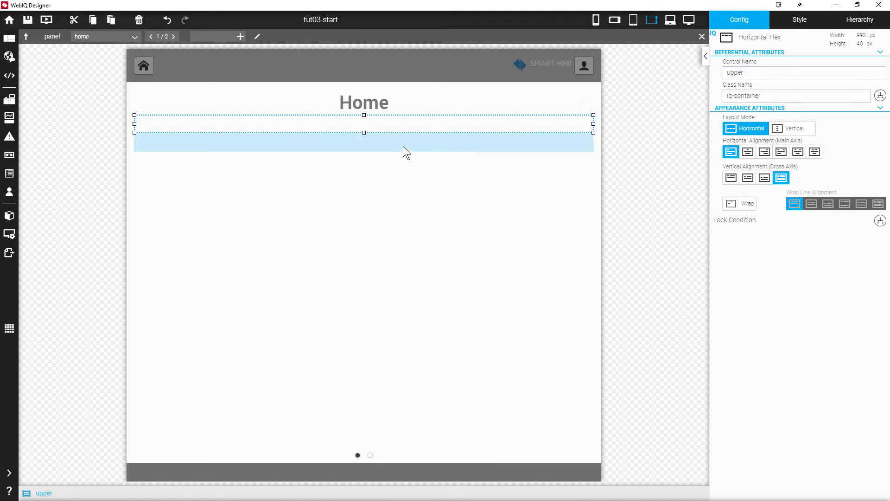
# Rename the second horizontal container, container_1, to lower.
pyautogui.click(402, 146)
pyautogui.doubleClick(788, 71)
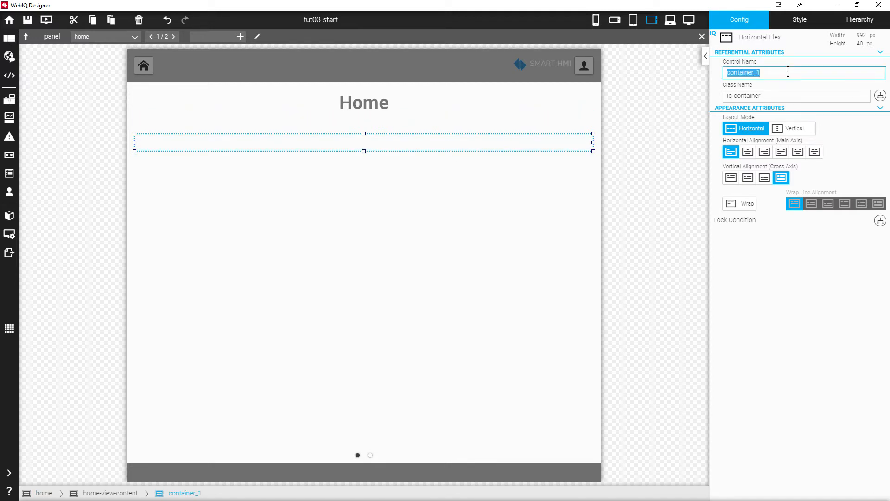
pyautogui.write('lower')
pyautogui.press('Return')
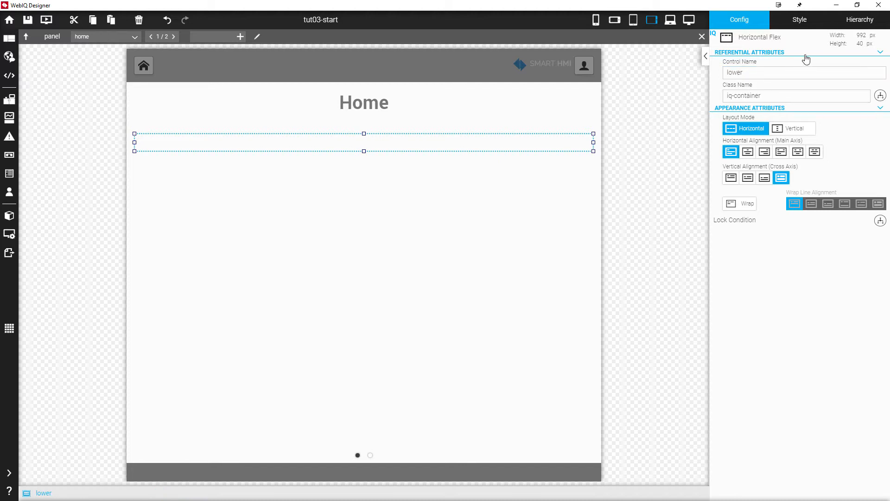
# Give the lower container a solid background color of #dadada and copy the color code for reuse.
pyautogui.click(798, 24)
pyautogui.scroll(-3, 806, 342)
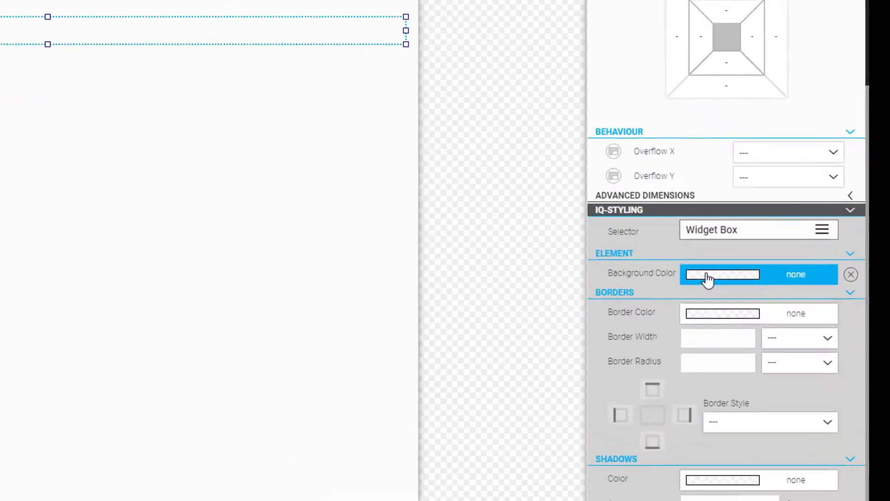
pyautogui.click(786, 298)
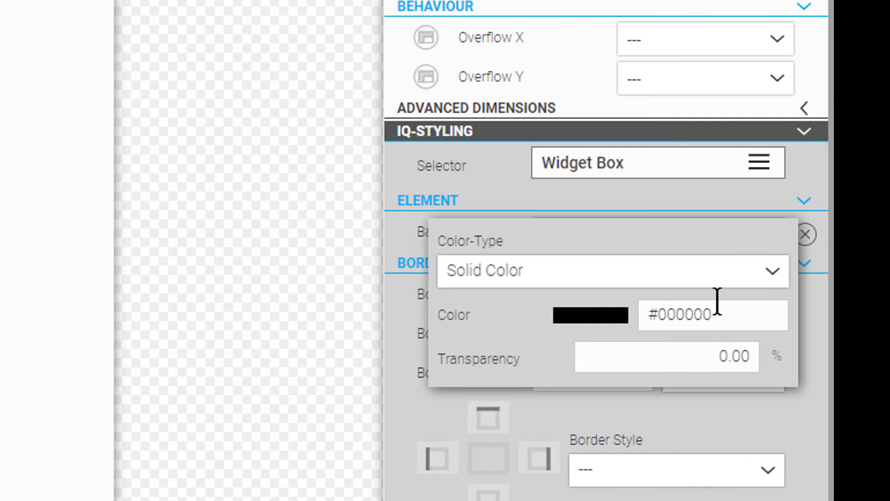
pyautogui.click(750, 320)
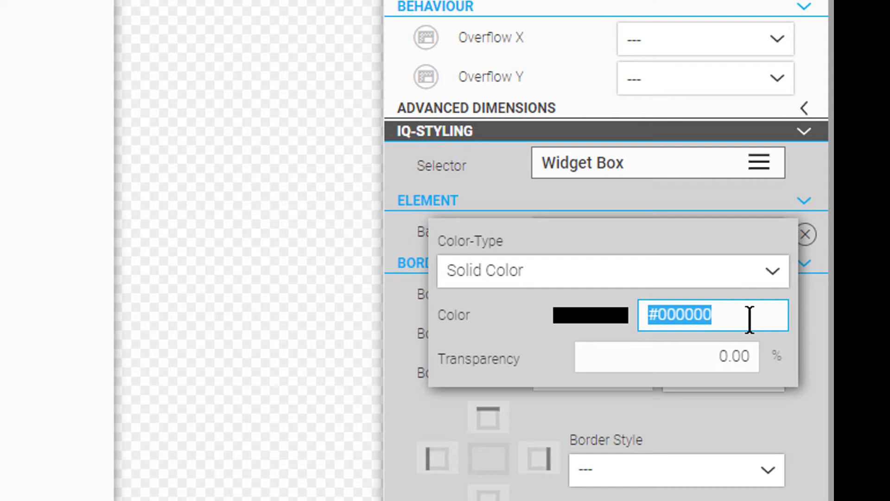
pyautogui.write('#dadada')
pyautogui.hotkey('ctrl', 'a')
pyautogui.hotkey('ctrl', 'c')
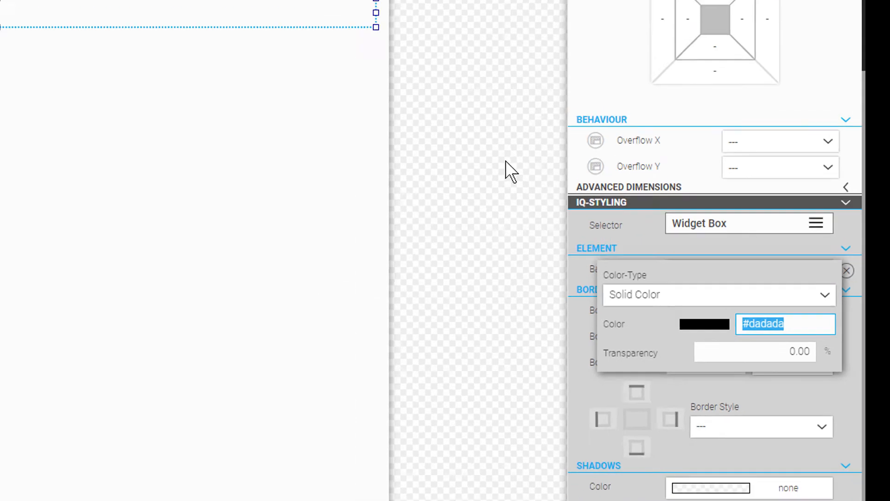
pyautogui.click(290, 68)
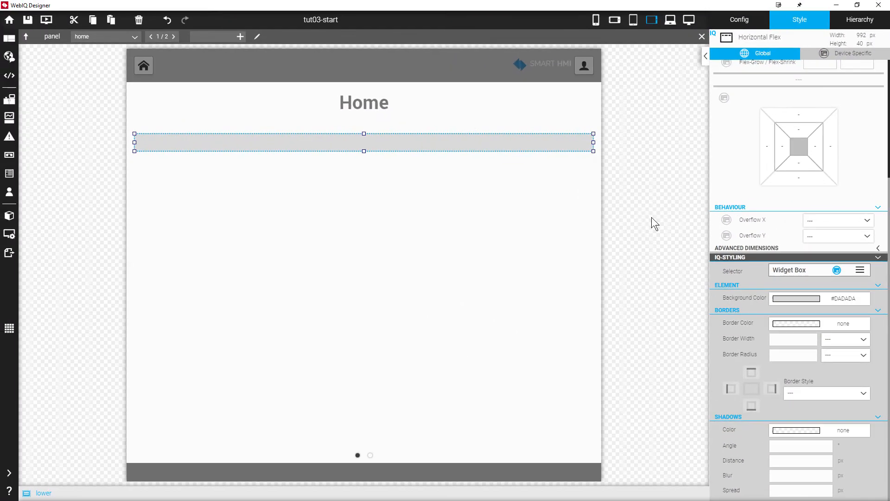
# Apply the copied background color #dadada to the upper container.
pyautogui.click(465, 126)
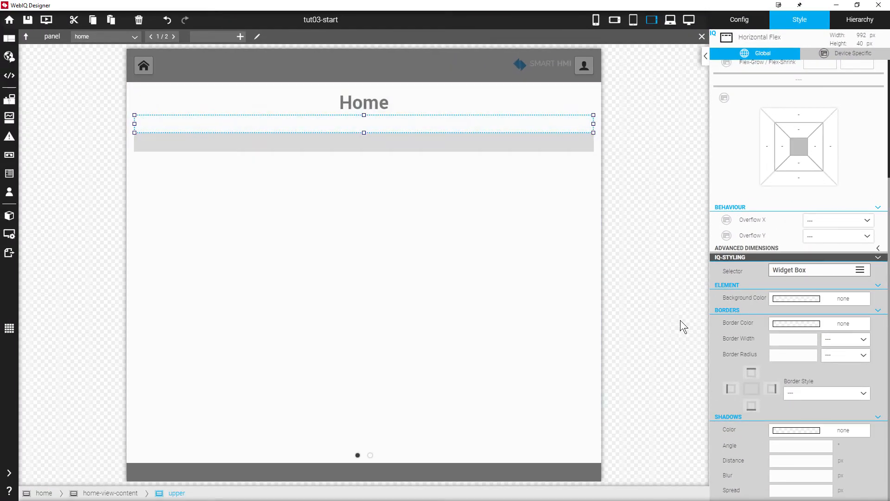
pyautogui.click(791, 299)
pyautogui.hotkey('ctrl', 'v')
pyautogui.click(676, 242)
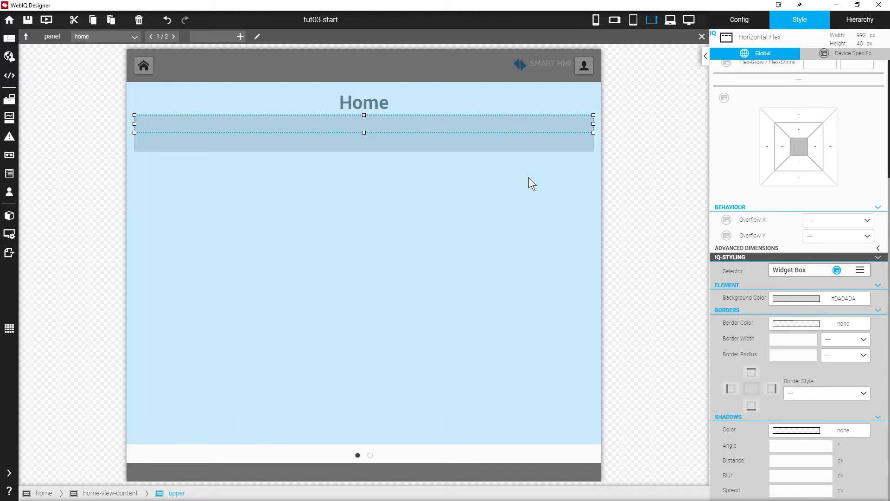
# Set the vertical overflow (Overflow Y) of the home-view-content container to Auto-Scrollbar.
pyautogui.click(529, 177)
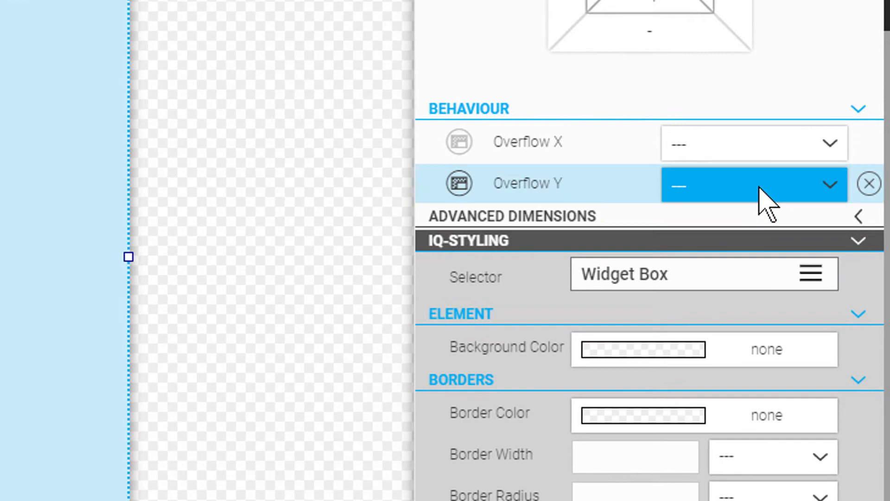
pyautogui.click(760, 188)
pyautogui.click(781, 324)
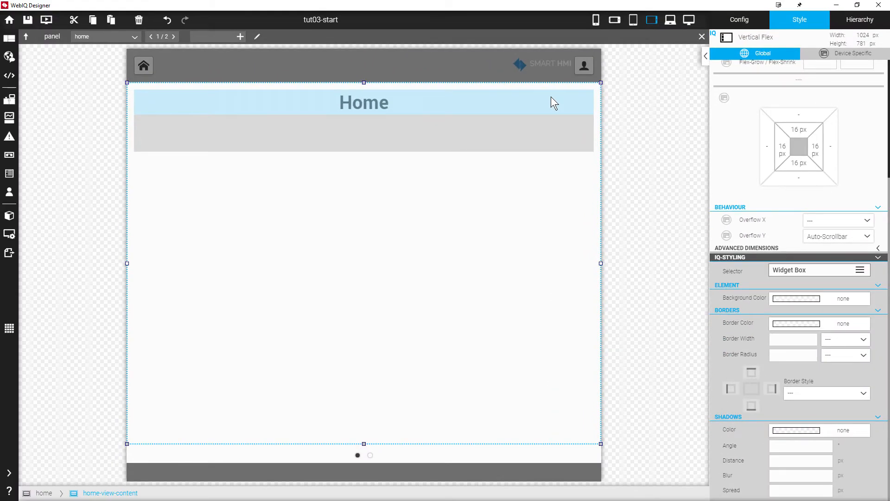
# Set the height of the upper container to 50 %.
pyautogui.click(487, 124)
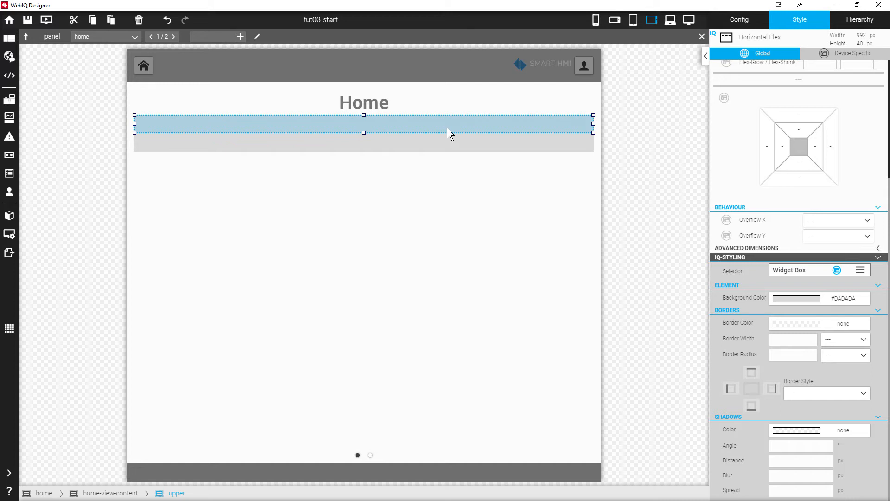
pyautogui.scroll(4, 812, 348)
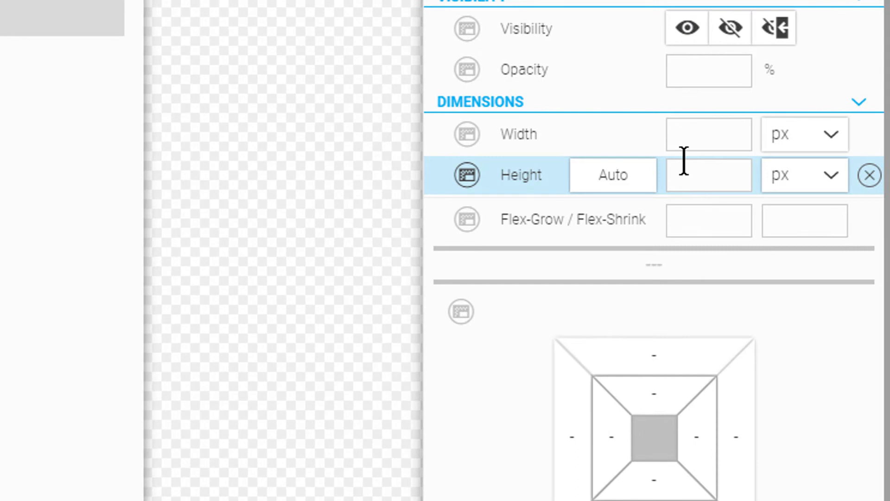
pyautogui.click(684, 160)
pyautogui.write('50')
pyautogui.click(803, 187)
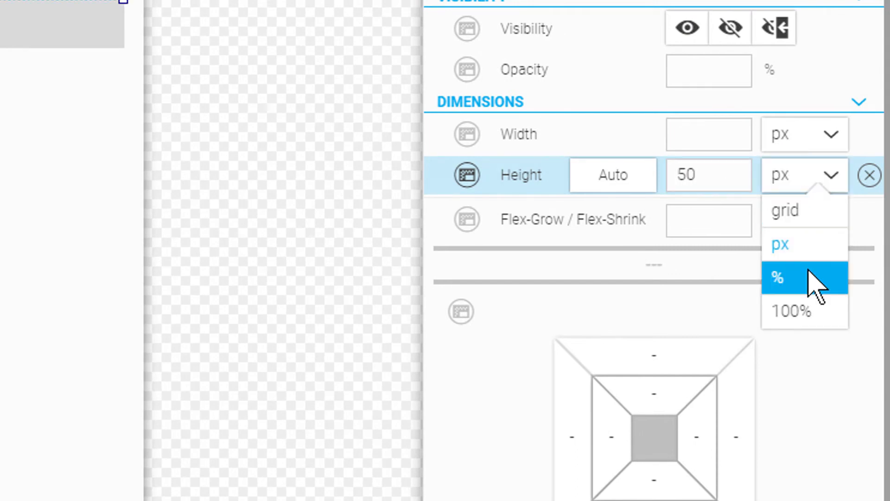
pyautogui.click(816, 278)
# Set the height of the lower container to 50 % as well.
pyautogui.hotkey('ctrl', 'z')
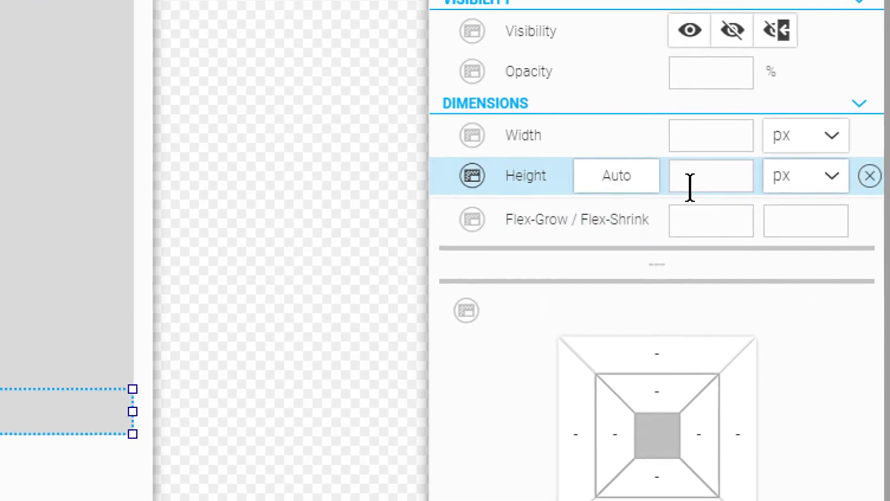
pyautogui.click(687, 187)
pyautogui.write('50')
pyautogui.click(808, 187)
pyautogui.click(823, 283)
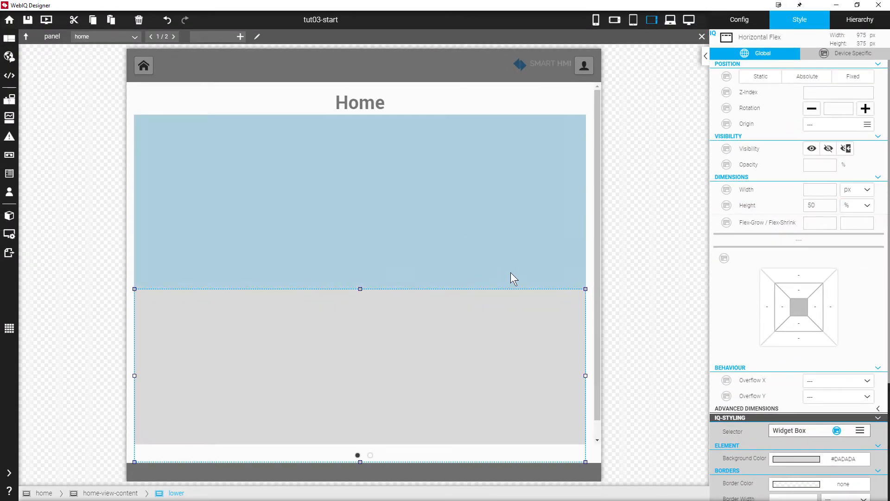
# Check how the home view's content scrolls vertically with the two half-height containers.
pyautogui.scroll(-1, 512, 274)
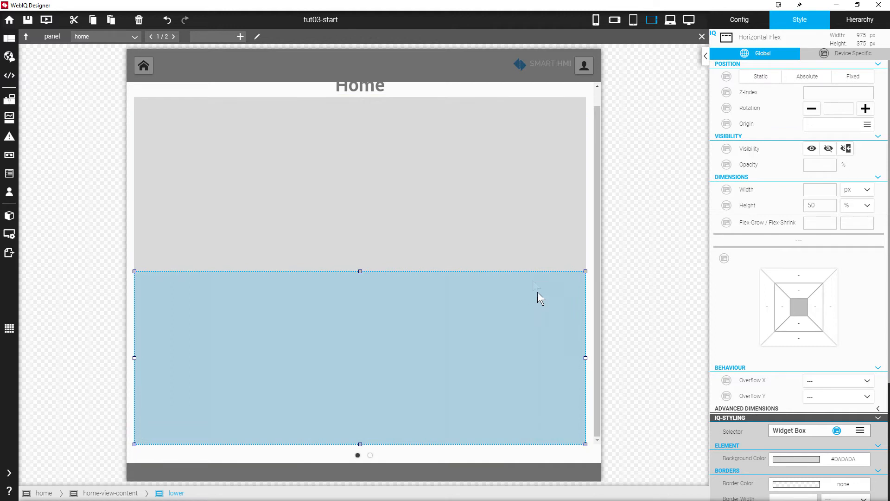
pyautogui.scroll(1, 535, 302)
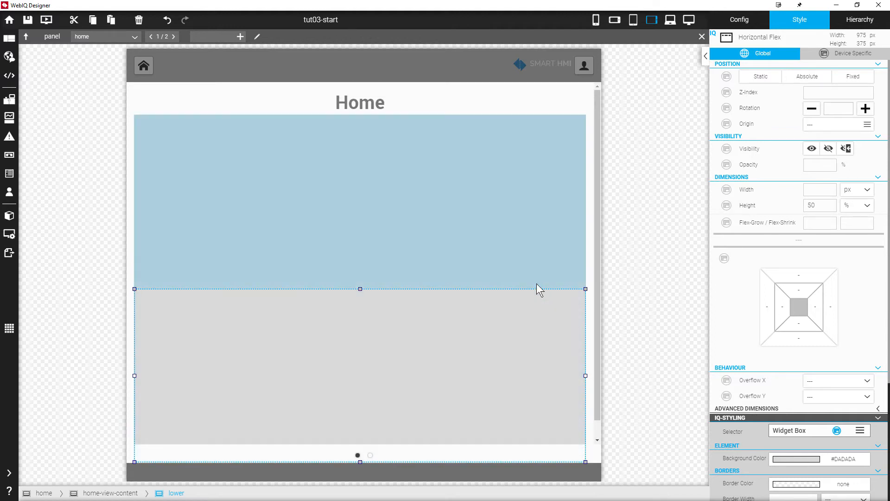
pyautogui.scroll(-1, 525, 333)
pyautogui.scroll(1, 525, 366)
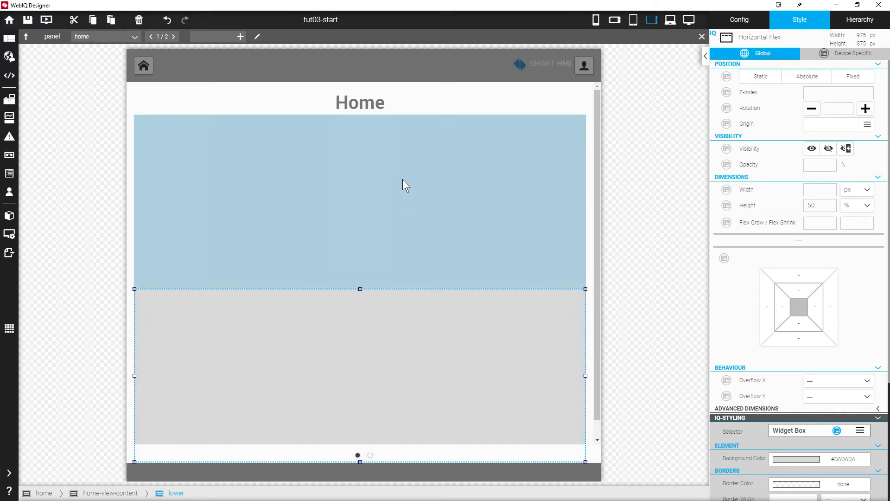
# Examine the Home title and the upper and lower containers to compare how they share the view's height.
pyautogui.click(402, 179)
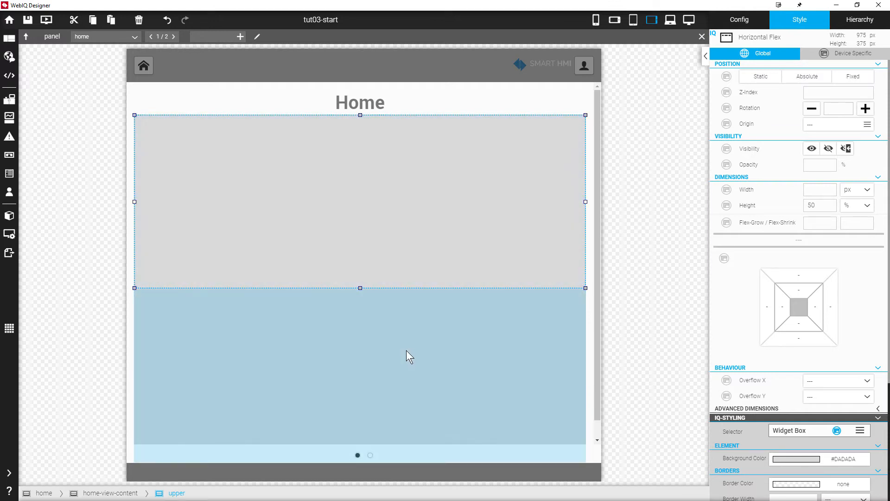
pyautogui.click(406, 349)
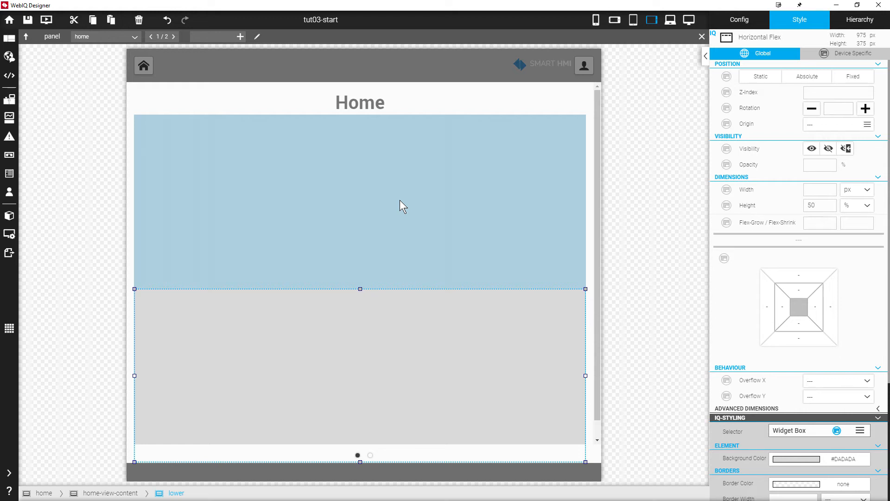
pyautogui.click(399, 200)
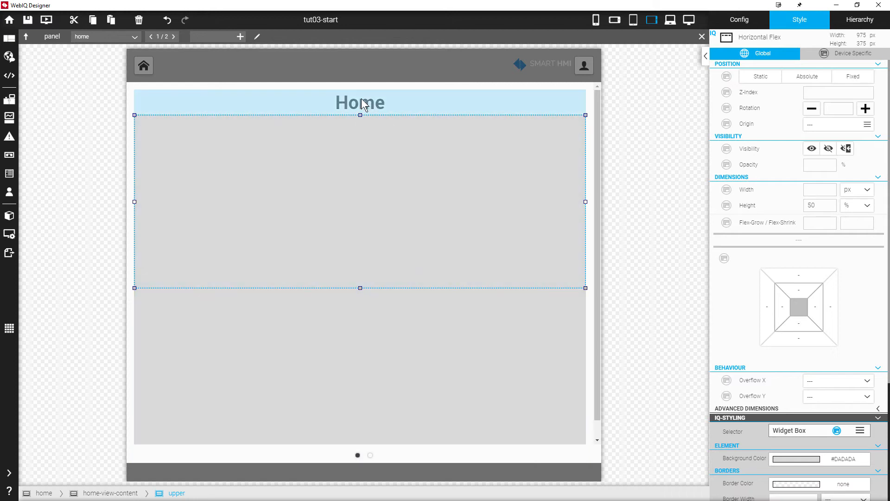
pyautogui.click(361, 103)
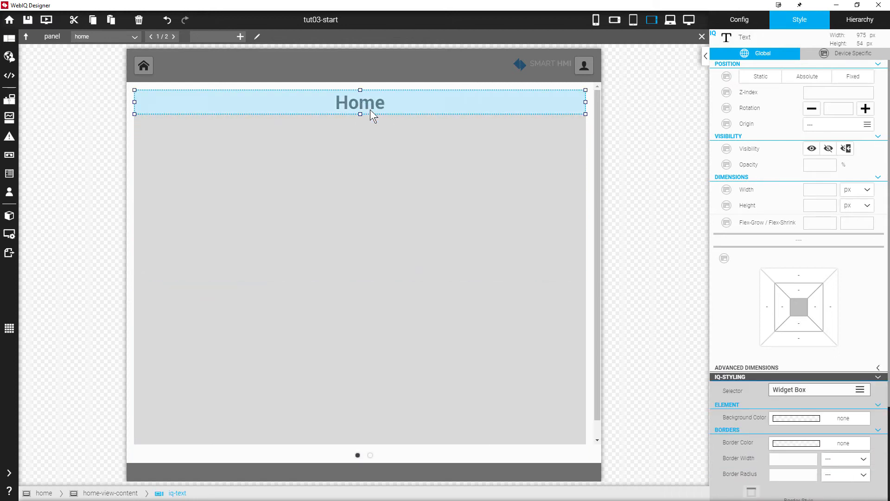
pyautogui.click(380, 208)
pyautogui.click(407, 364)
pyautogui.click(364, 104)
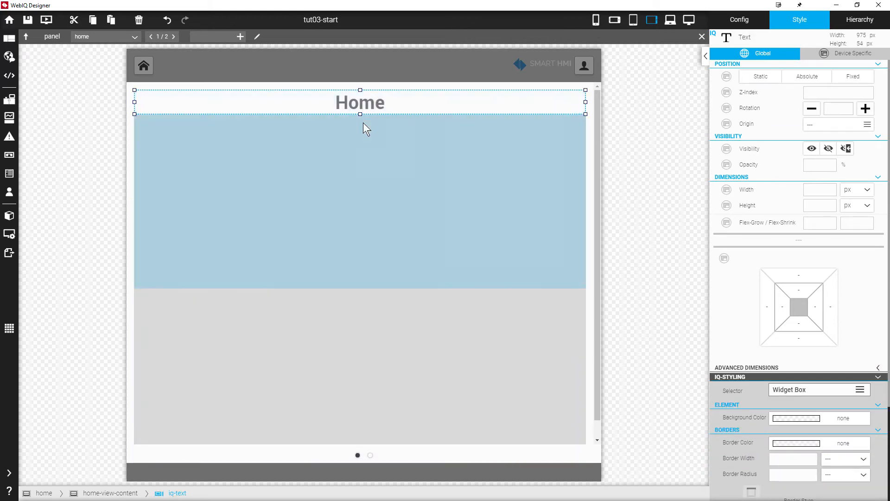
# Clear the fixed height of the upper container and set its Flex-Grow to 1.
pyautogui.click(365, 150)
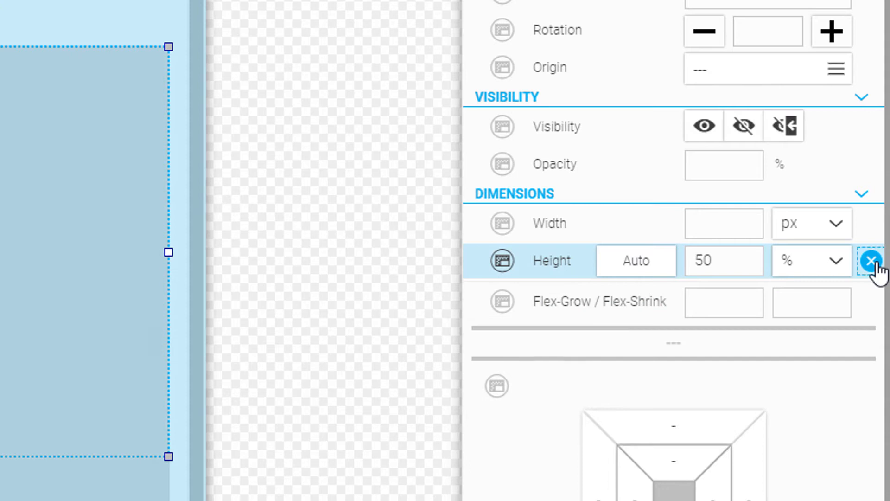
pyautogui.click(872, 261)
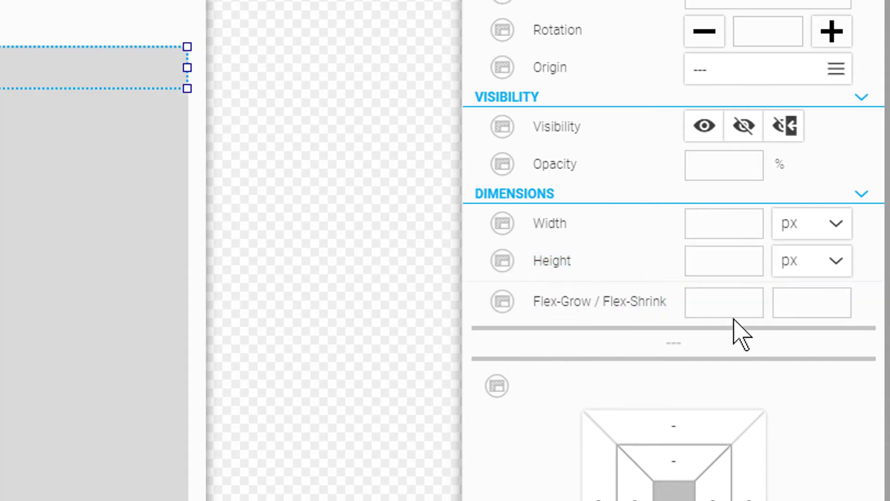
pyautogui.click(730, 299)
pyautogui.write('1')
pyautogui.press('Return')
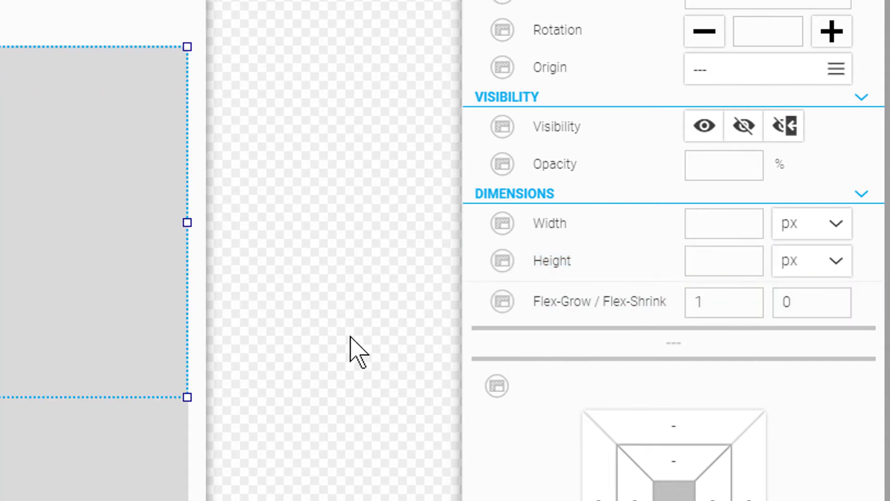
# Clear the lower container's fixed height and set its Flex-Grow to 1 as well.
pyautogui.click(19, 490)
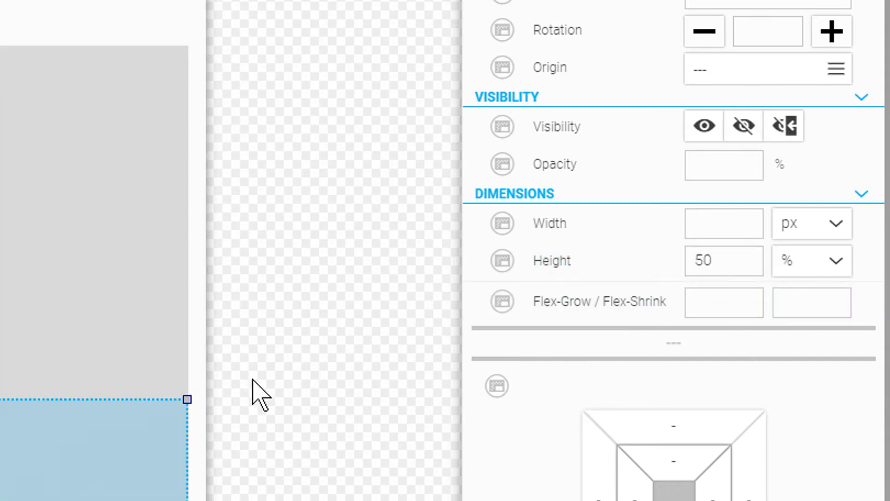
pyautogui.click(872, 260)
pyautogui.click(724, 305)
pyautogui.write('1')
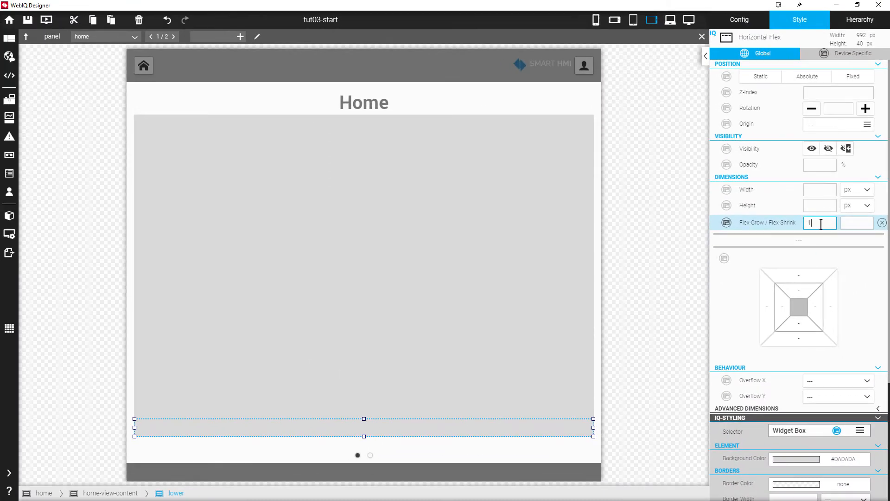
pyautogui.press('Return')
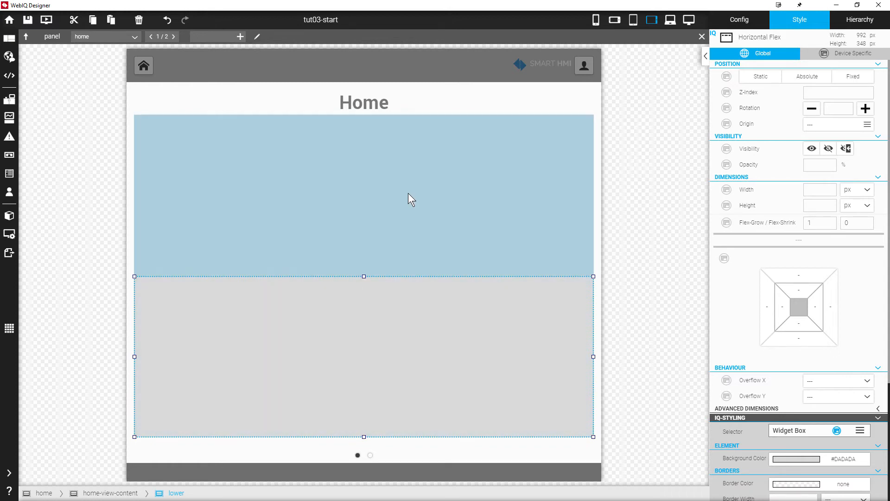
# Set the Flex-Grow of the upper container to 60.
pyautogui.click(408, 193)
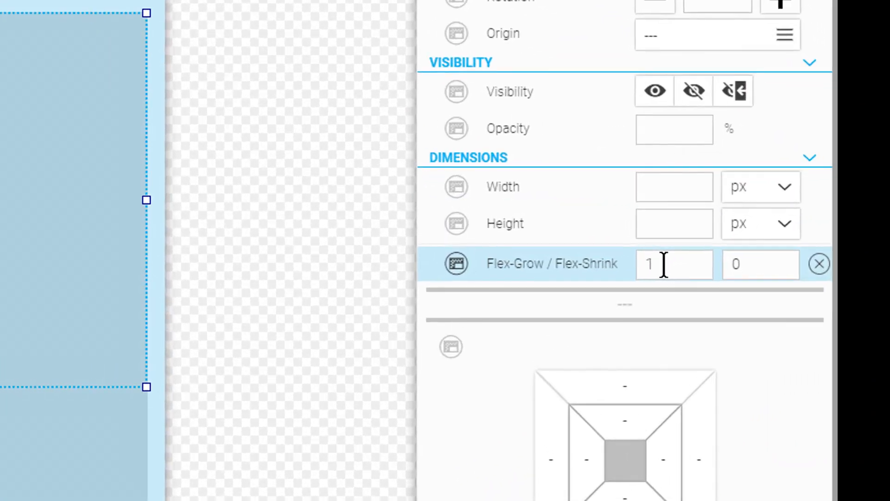
pyautogui.click(664, 265)
pyautogui.write('60')
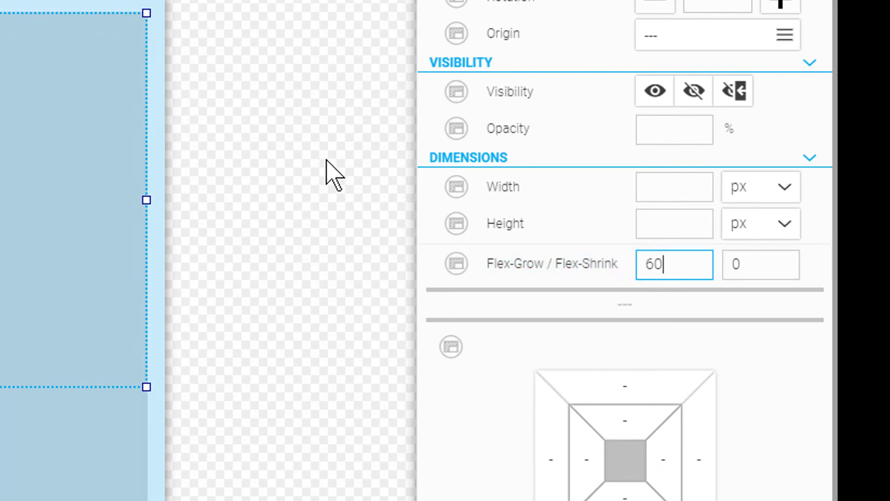
pyautogui.press('Return')
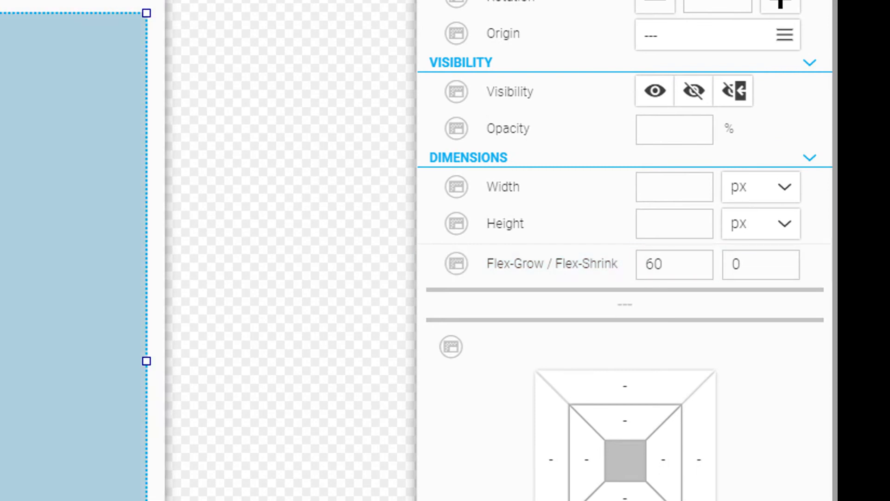
# Set the Flex-Grow of the lower container to 40.
pyautogui.click(93, 498)
pyautogui.click(674, 264)
pyautogui.write('40')
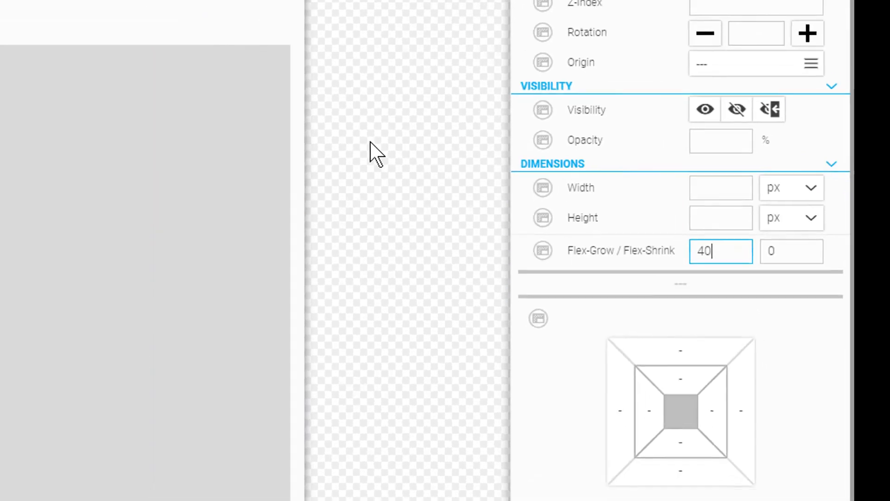
pyautogui.press('Return')
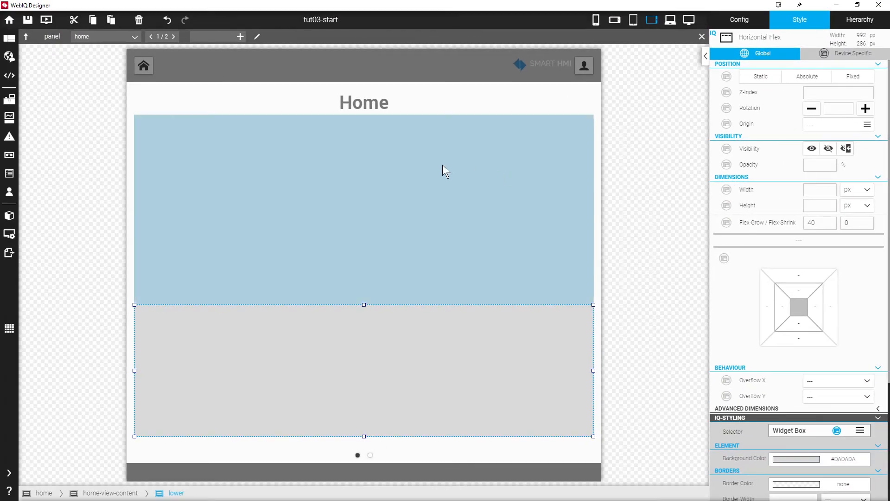
# Remove the background color from the lower container.
pyautogui.click(443, 167)
pyautogui.click(394, 379)
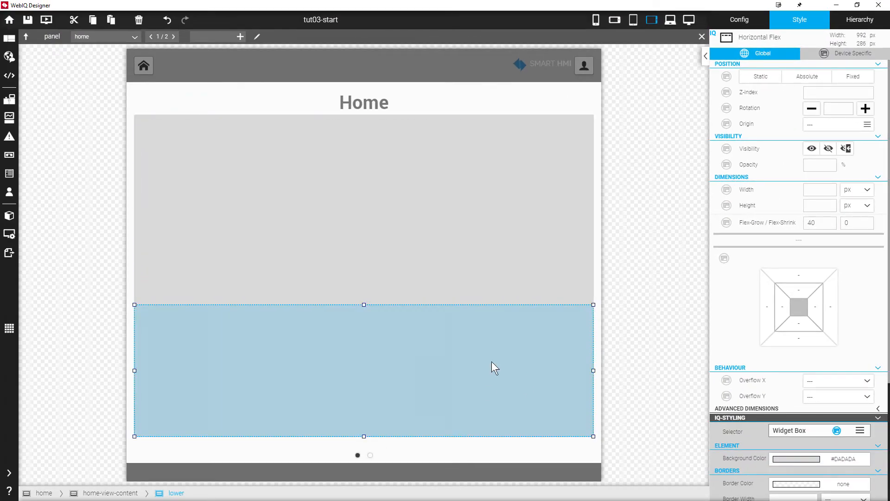
pyautogui.scroll(-3, 733, 357)
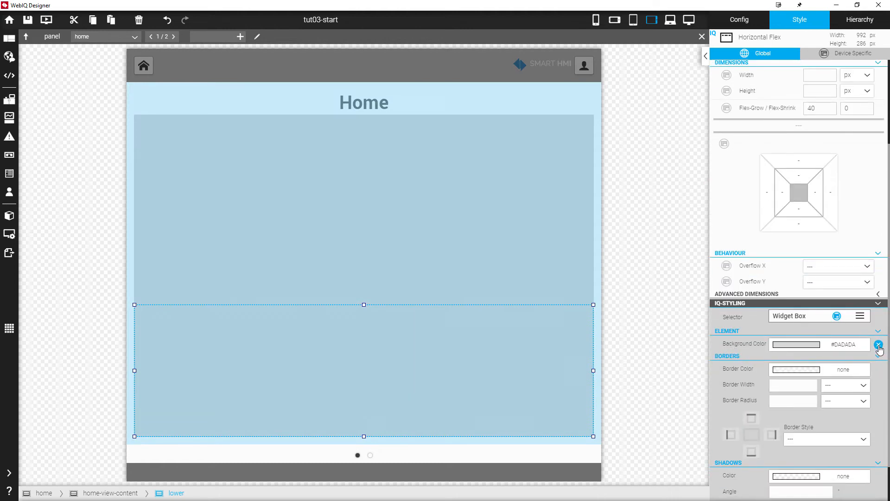
pyautogui.click(878, 345)
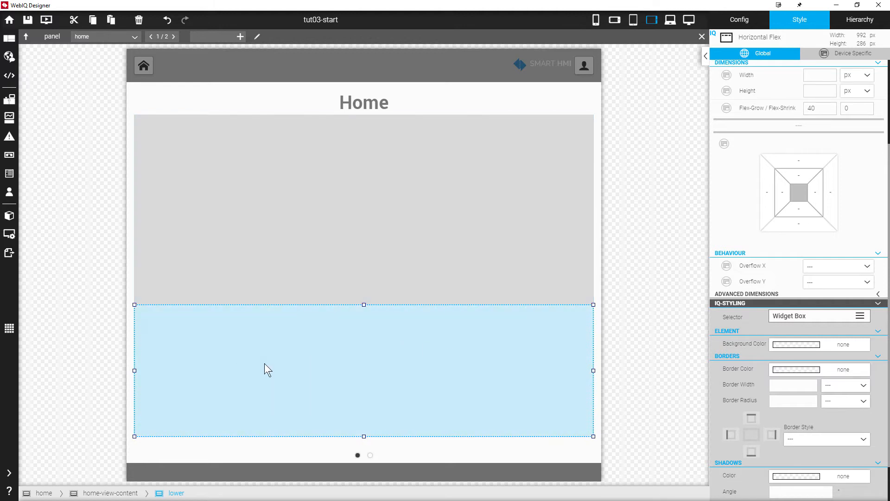
# Add two Vertical Flex layout containers side by side inside the lower container.
pyautogui.click(9, 472)
pyautogui.click(181, 70)
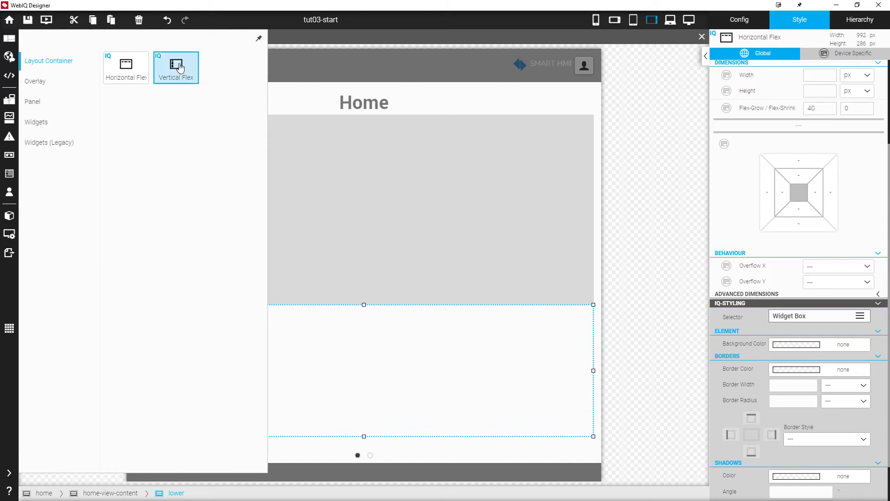
pyautogui.moveTo(180, 69); pyautogui.dragTo(324, 371)
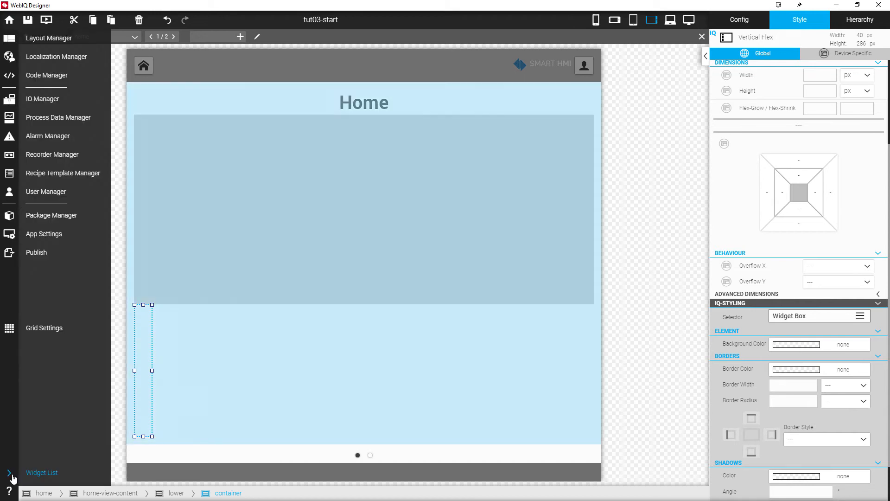
pyautogui.click(8, 472)
pyautogui.moveTo(176, 71); pyautogui.dragTo(422, 378)
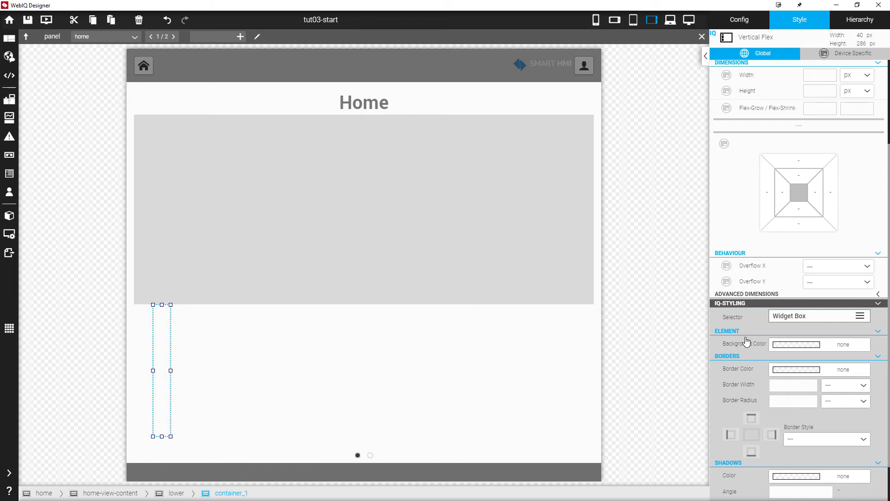
# Set the control name of the second vertical container in the lower container to right.
pyautogui.click(738, 23)
pyautogui.doubleClick(773, 73)
pyautogui.write('r')
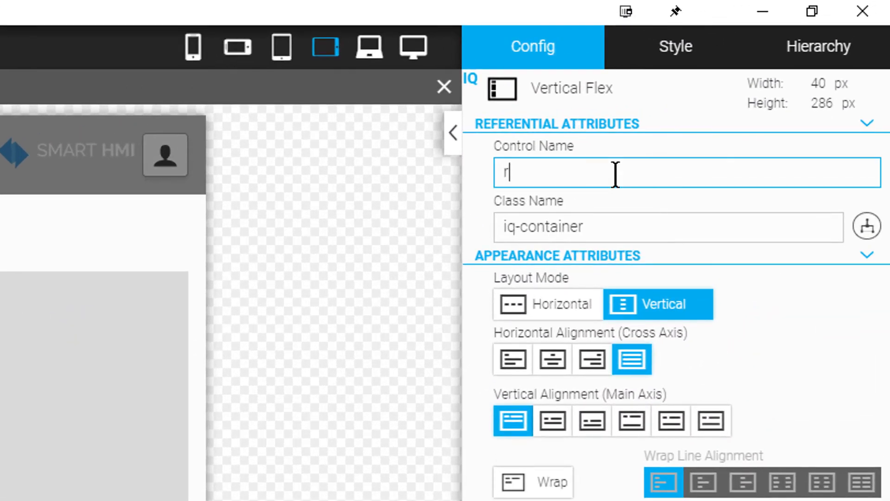
pyautogui.write('ight')
pyautogui.click(416, 347)
# Set the control name of the first vertical container in the lower container to left.
pyautogui.click(1, 343)
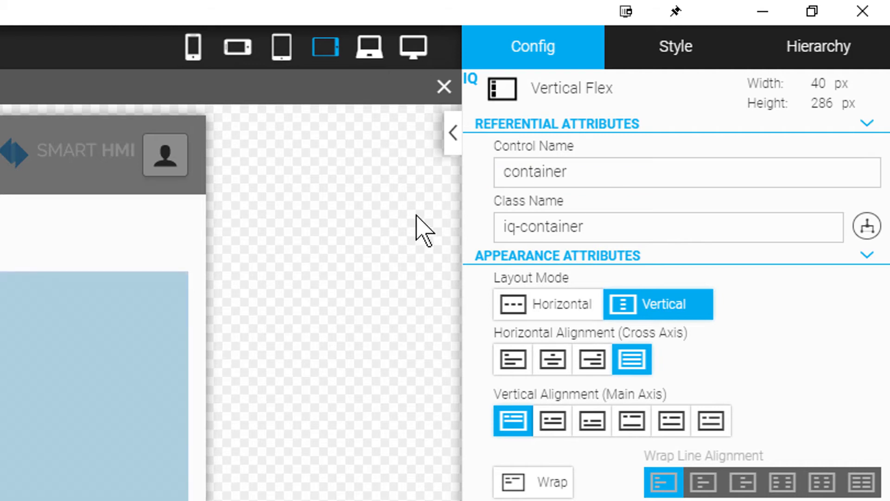
pyautogui.doubleClick(598, 165)
pyautogui.write('left')
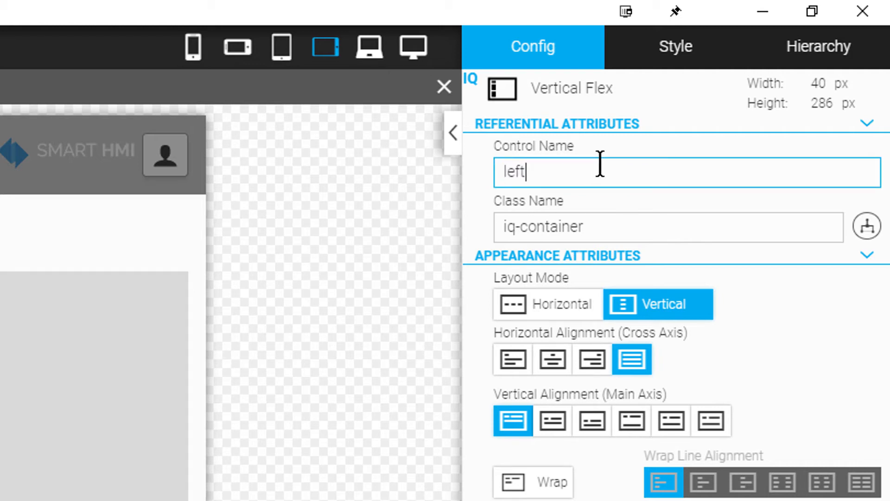
pyautogui.click(1, 325)
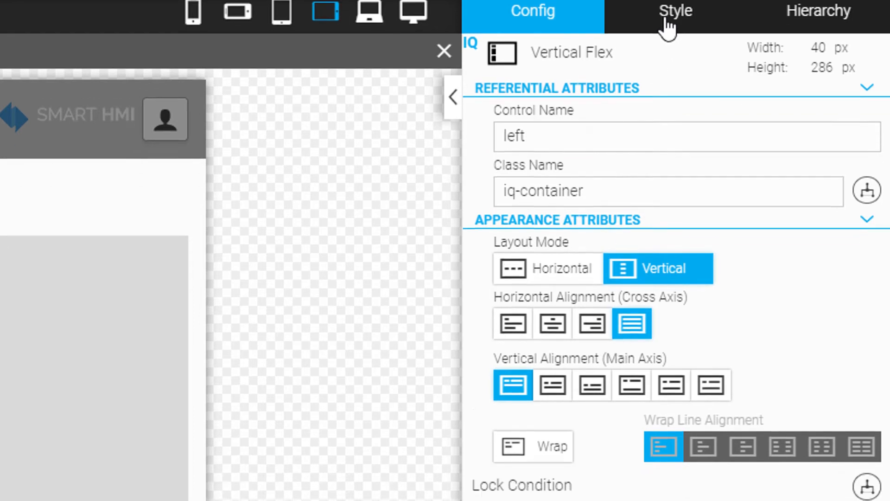
# Give the left vertical container a solid background color of #dadada.
pyautogui.click(667, 25)
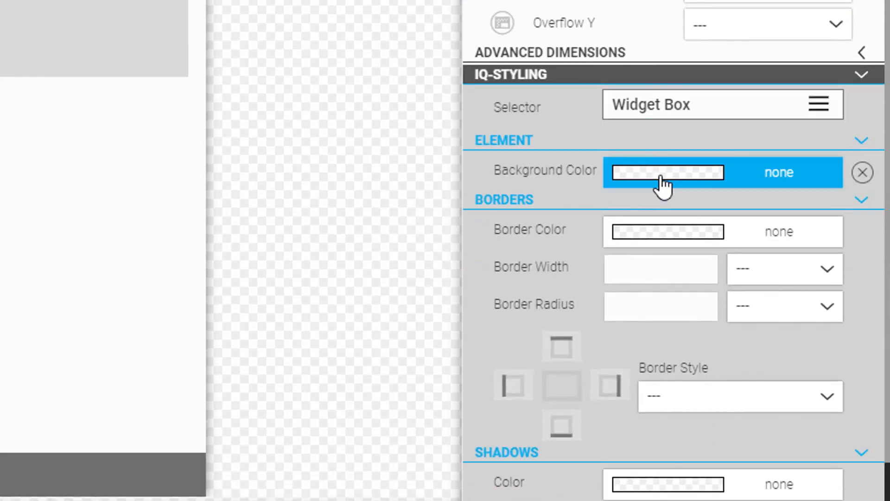
pyautogui.click(663, 184)
pyautogui.click(830, 242)
pyautogui.write('#dadada')
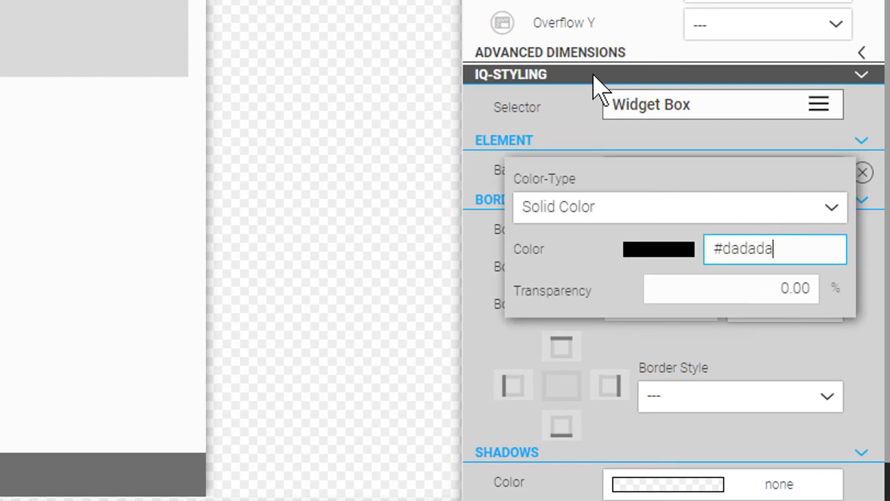
pyautogui.click(213, 23)
# Give the right vertical container the solid background color #dadada too.
pyautogui.click(3, 185)
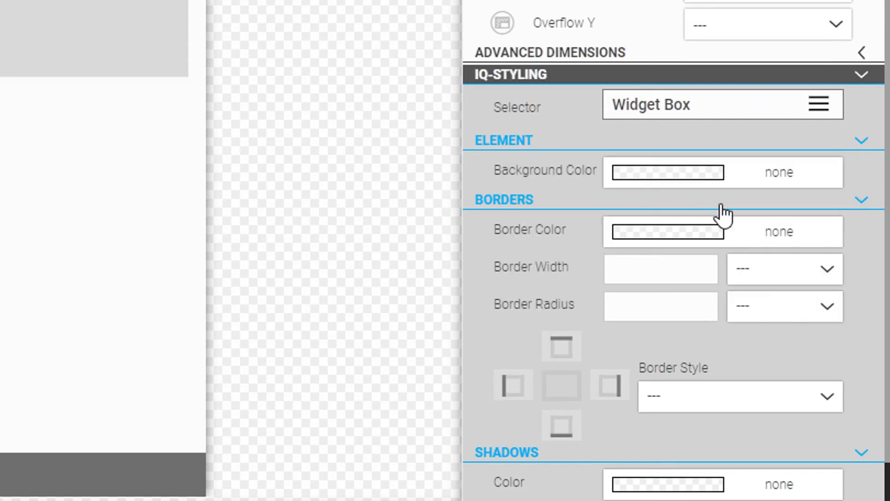
pyautogui.click(693, 182)
pyautogui.click(830, 242)
pyautogui.write('#dadada')
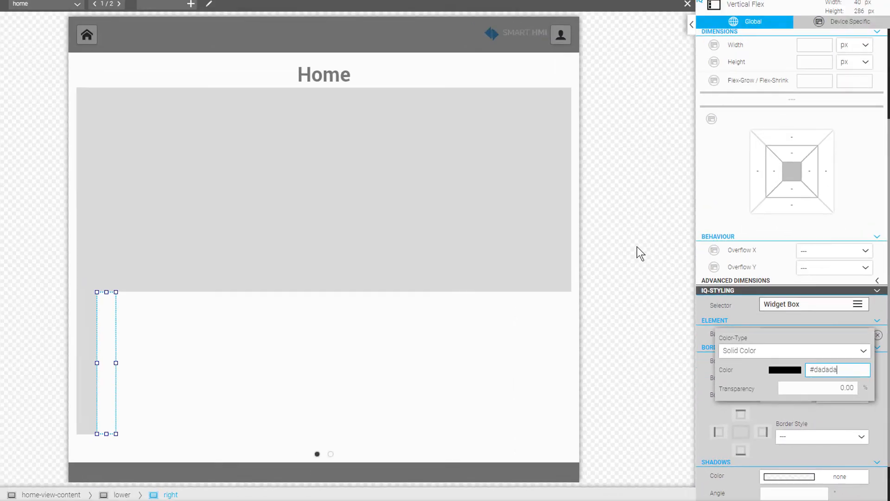
pyautogui.click(637, 247)
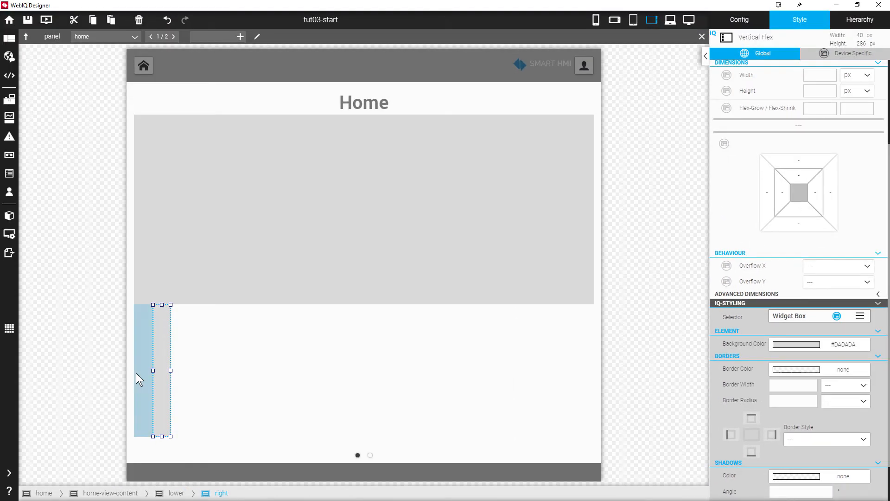
# Set the width of the left vertical container to 50 %.
pyautogui.scroll(1, 716, 266)
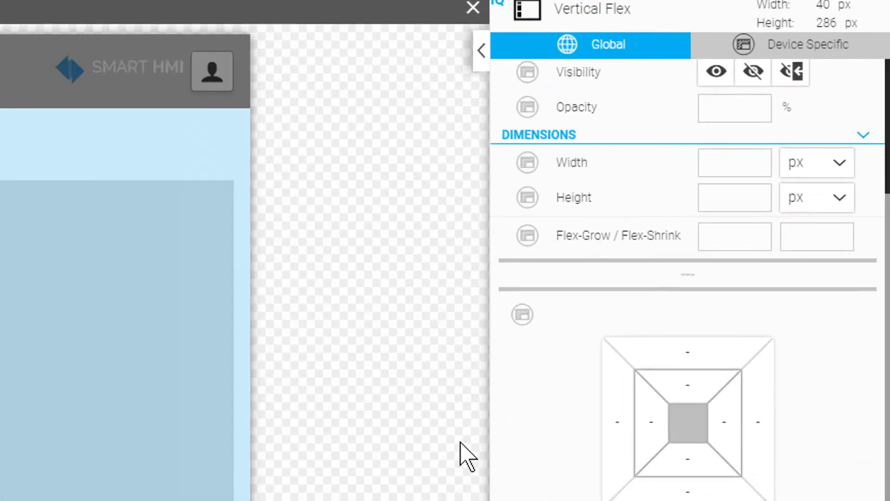
pyautogui.click(742, 169)
pyautogui.write('50')
pyautogui.click(795, 158)
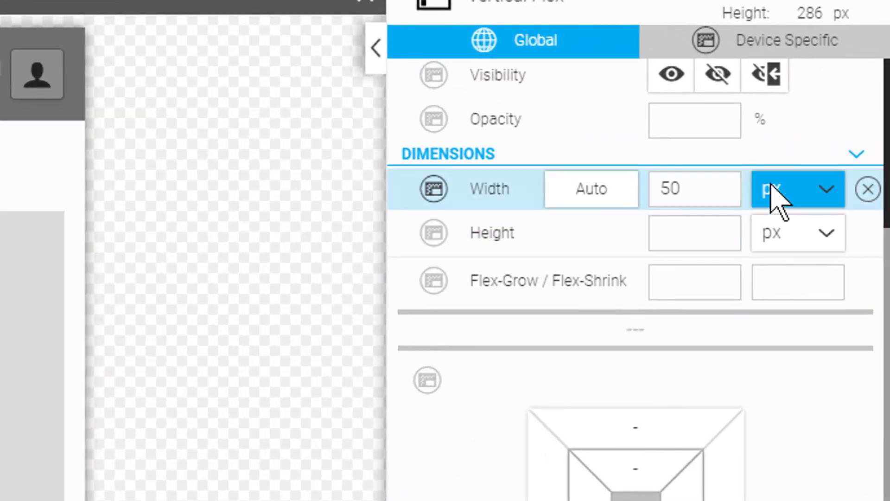
pyautogui.click(805, 310)
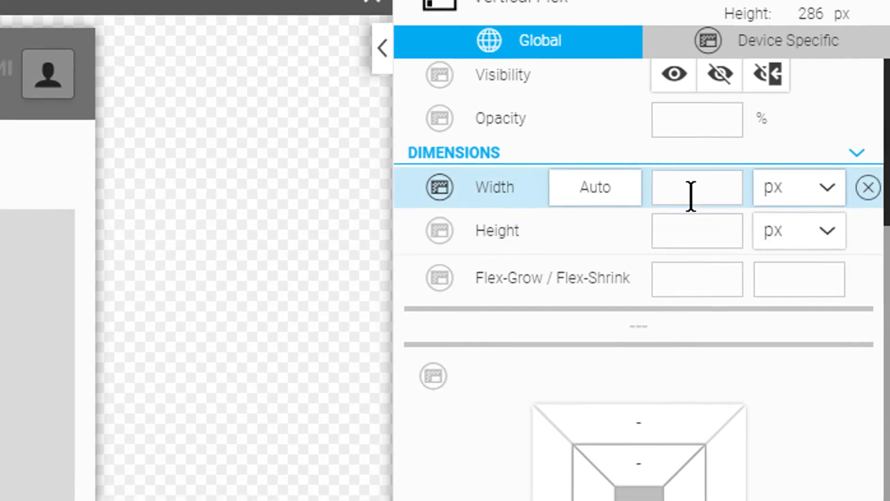
# Set the width of the right vertical container to 50 % as well.
pyautogui.click(689, 196)
pyautogui.write('5')
pyautogui.click(820, 130)
pyautogui.click(839, 190)
pyautogui.click(129, 363)
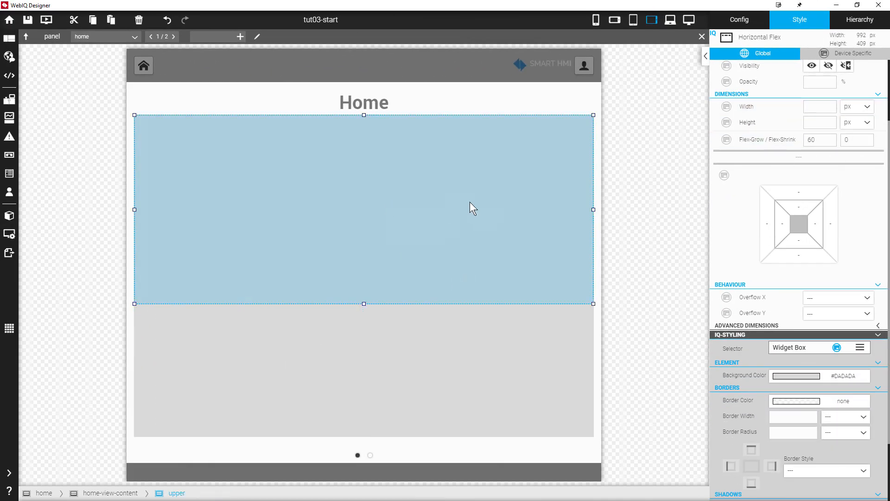
# Give the upper container a bottom margin of 16 px.
pyautogui.click(491, 96)
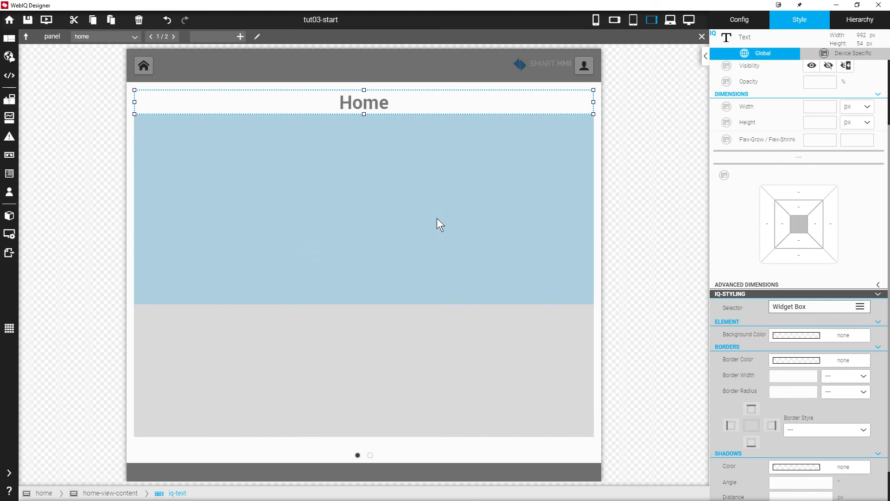
pyautogui.click(500, 214)
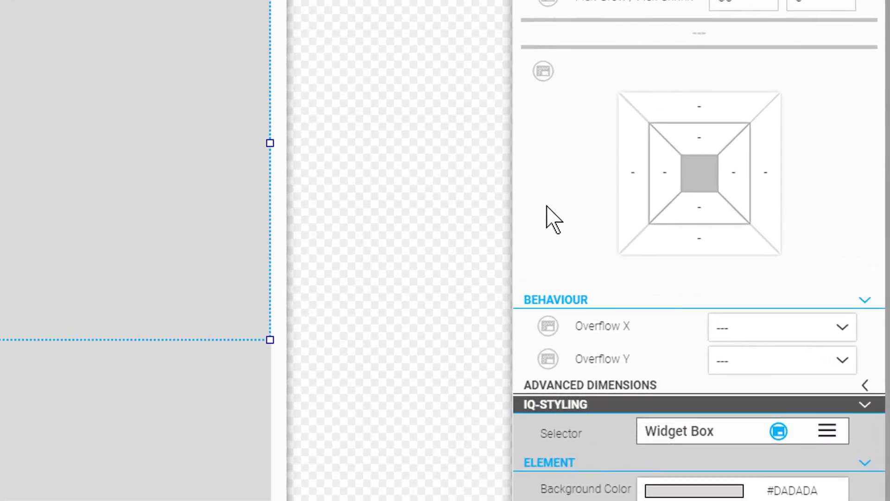
pyautogui.click(704, 247)
pyautogui.write('16')
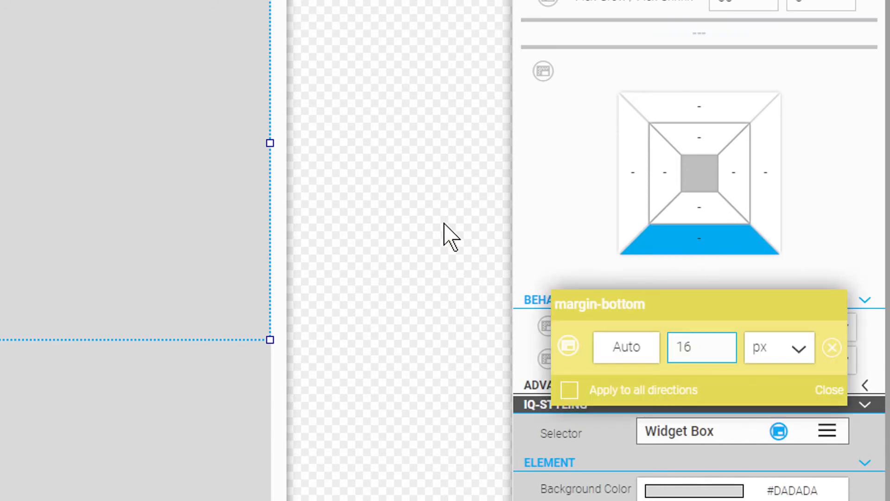
pyautogui.press('Return')
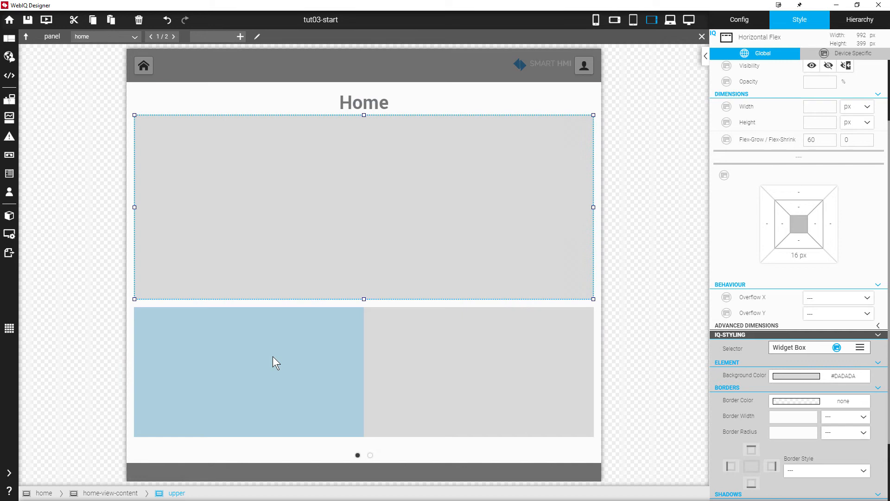
# Give the left vertical container in the lower area a right margin of 8 px.
pyautogui.click(272, 356)
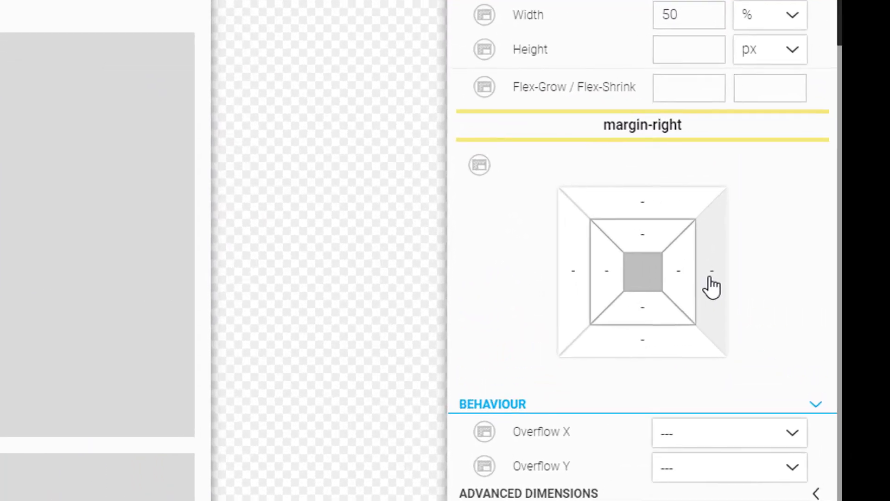
pyautogui.click(802, 243)
pyautogui.write('8')
pyautogui.press('Return')
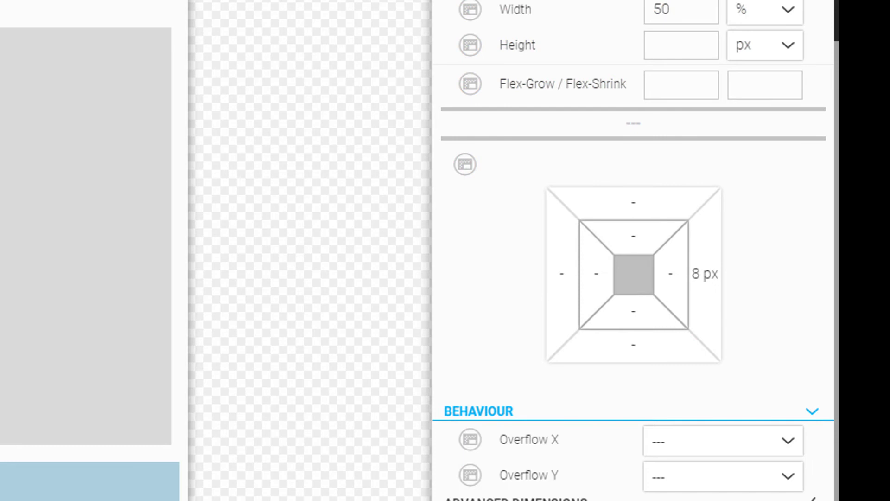
# Give the right vertical container in the lower area a left margin of 8 px.
pyautogui.click(558, 278)
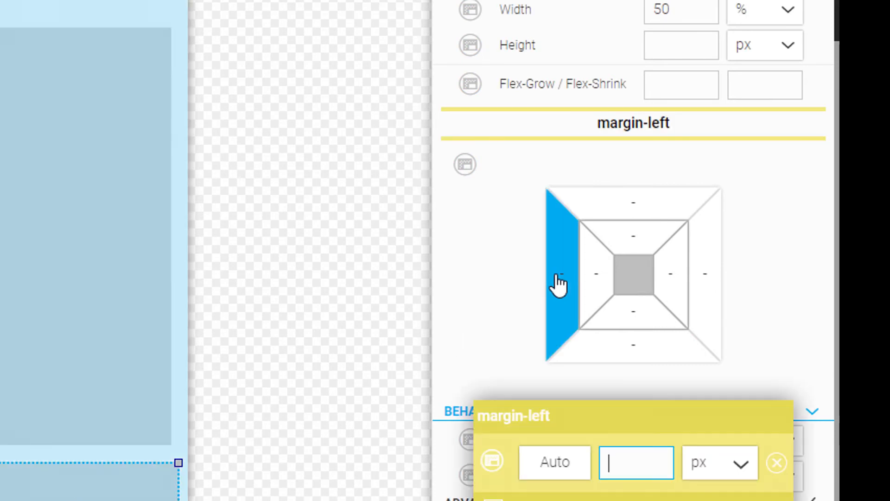
pyautogui.write('8')
pyautogui.press('Return')
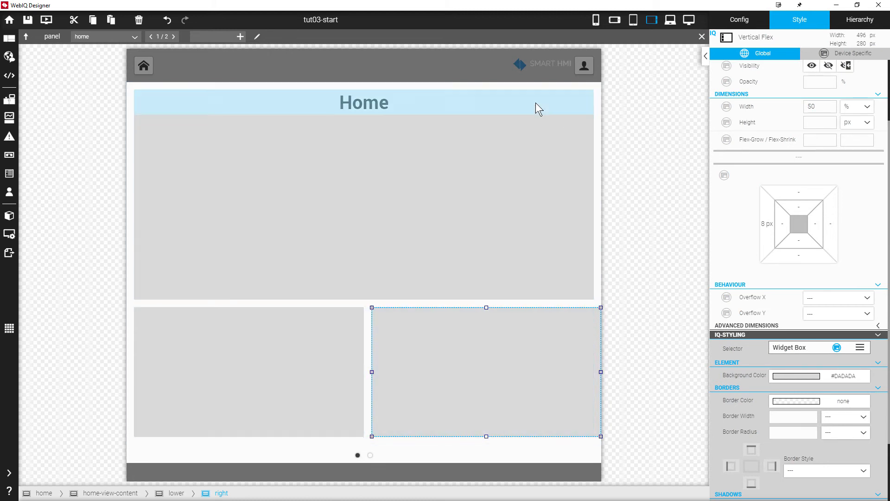
# Compare the dimensions of the left and right vertical containers with those of their lower parent container.
pyautogui.click(535, 104)
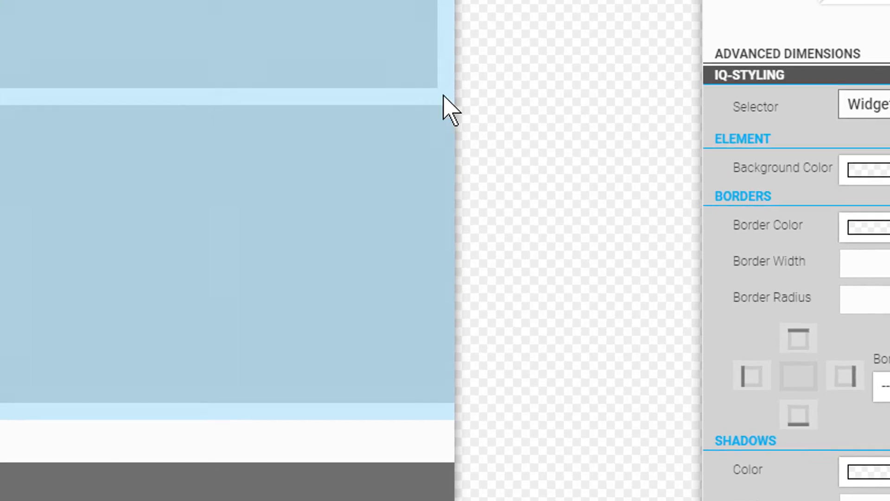
pyautogui.click(279, 169)
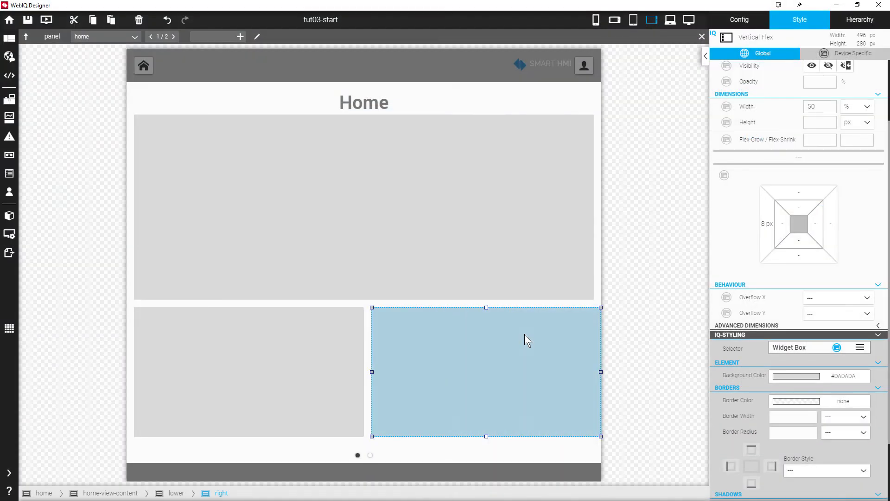
pyautogui.click(288, 333)
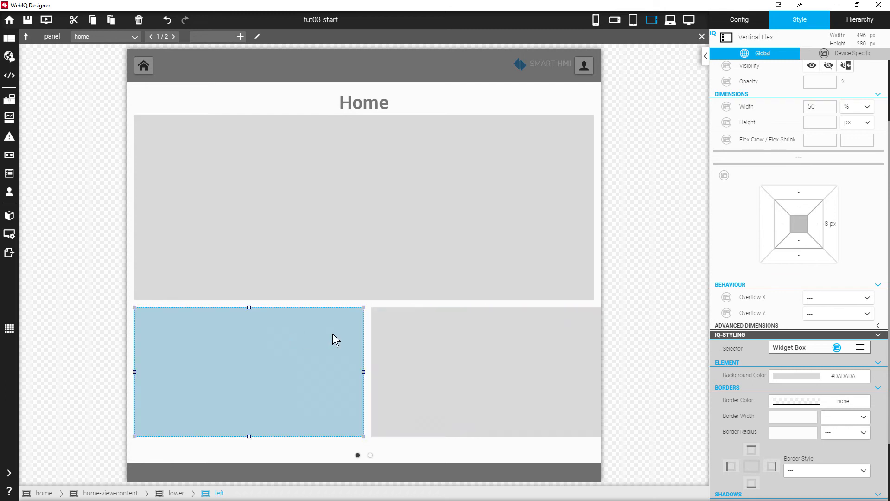
pyautogui.click(471, 341)
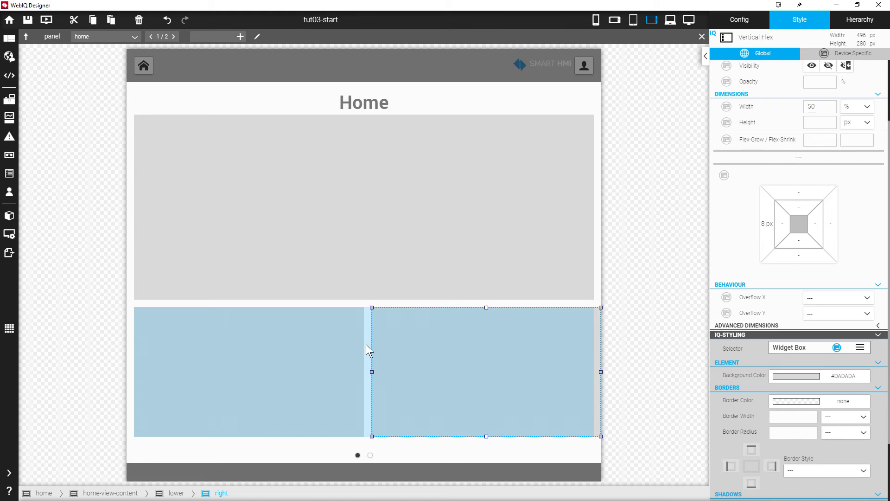
pyautogui.click(365, 344)
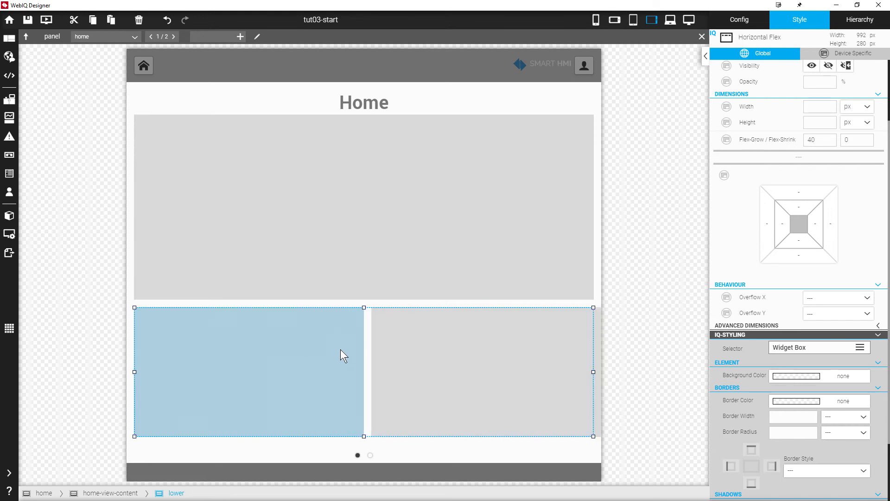
# Set Flex-Shrink to 1 for the left and right vertical containers so they fit inside the lower container.
pyautogui.click(516, 346)
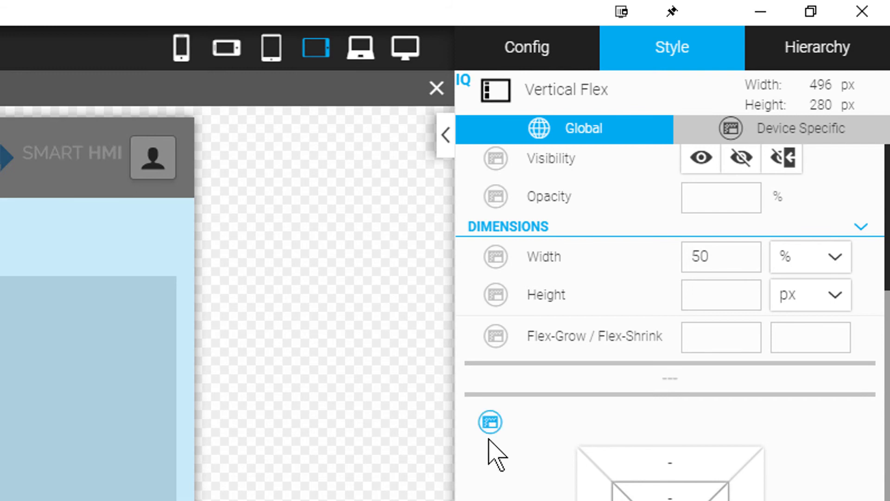
pyautogui.click(802, 330)
pyautogui.write('1')
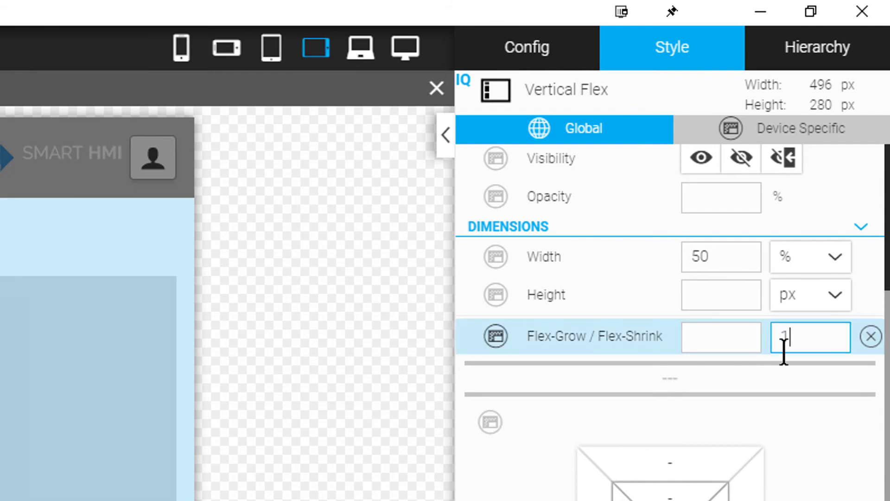
pyautogui.click(335, 489)
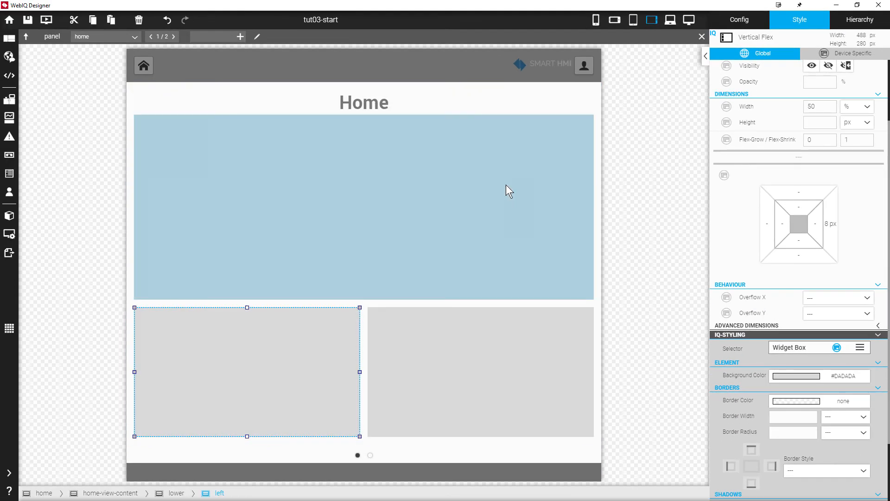
# Review the home-view-content container's place in the hierarchy and its padding and overflow settings.
pyautogui.click(401, 257)
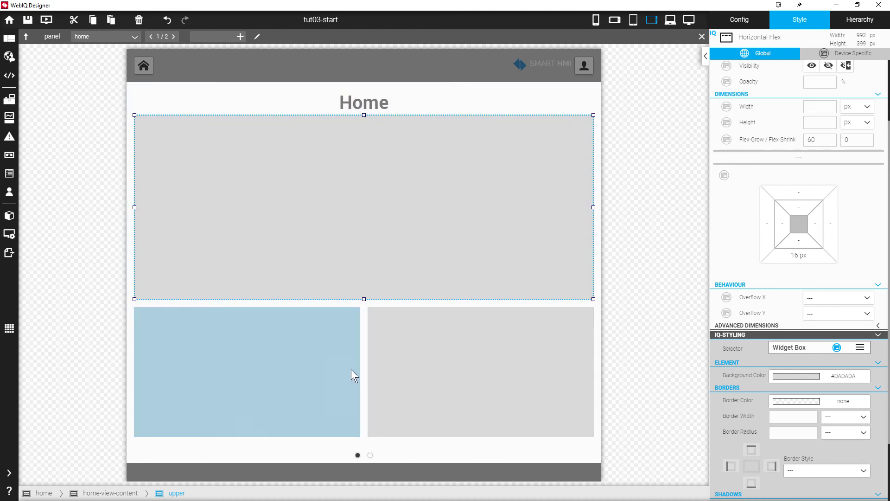
pyautogui.click(597, 96)
pyautogui.click(848, 28)
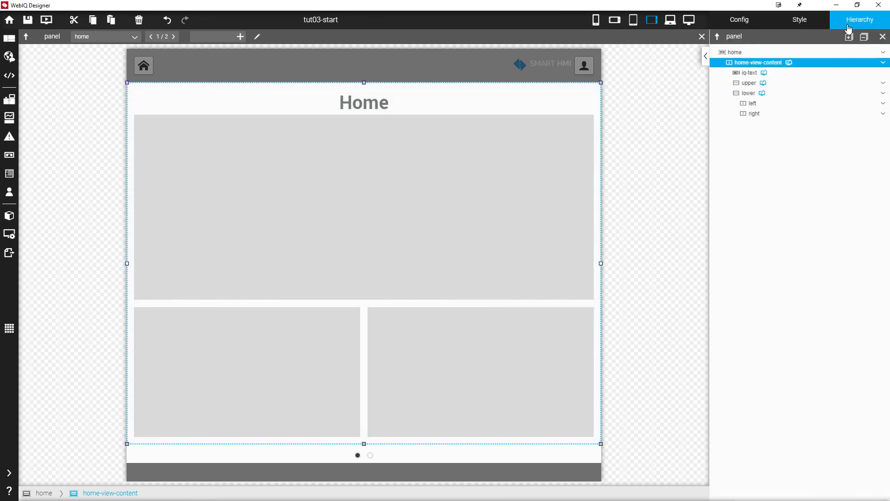
pyautogui.click(795, 23)
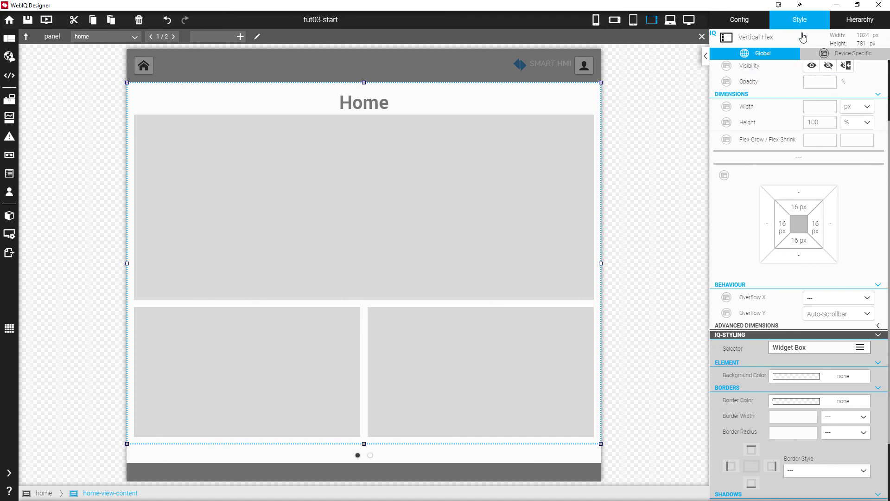
pyautogui.click(881, 314)
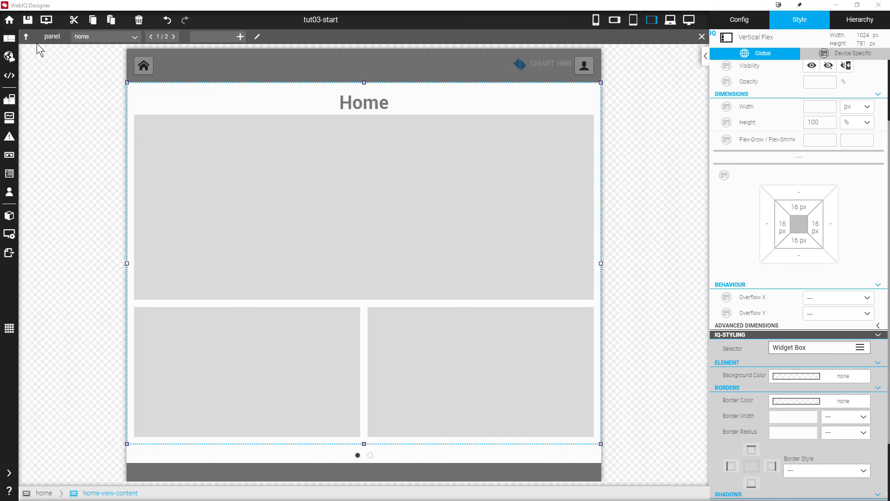
# Save the project and check the home layout in the preview, shrinking its window to a narrow portrait format.
pyautogui.click(28, 20)
pyautogui.click(46, 23)
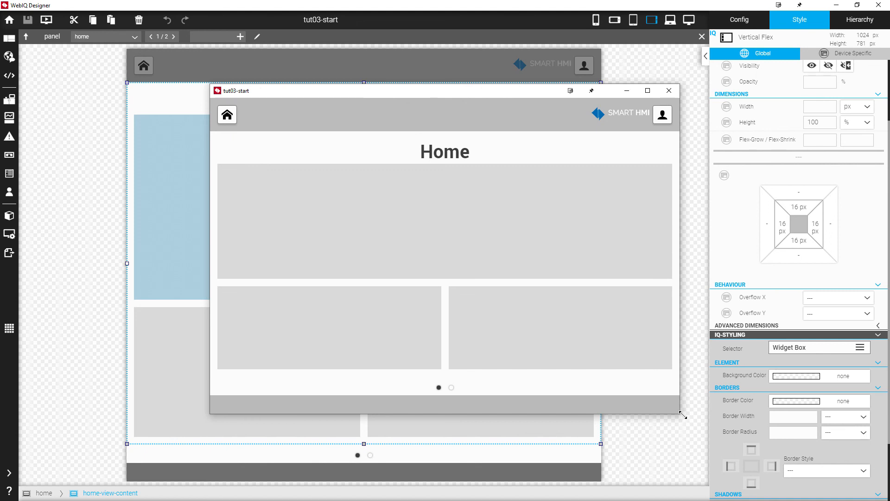
pyautogui.moveTo(683, 416); pyautogui.dragTo(633, 396)
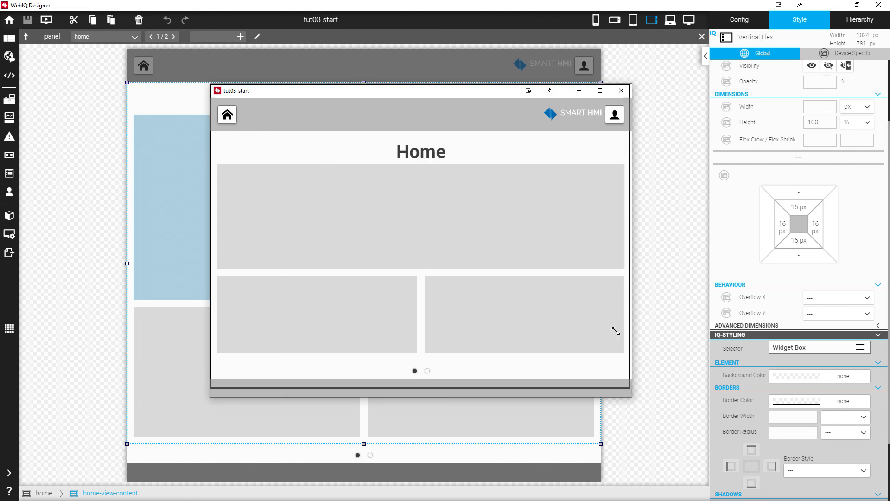
pyautogui.moveTo(599, 238); pyautogui.dragTo(412, 424)
pyautogui.moveTo(371, 251)
pyautogui.mouseDown()
pyautogui.moveTo(249, 263)
pyautogui.moveTo(373, 249)
pyautogui.moveTo(248, 246)
pyautogui.moveTo(363, 249)
pyautogui.mouseUp()
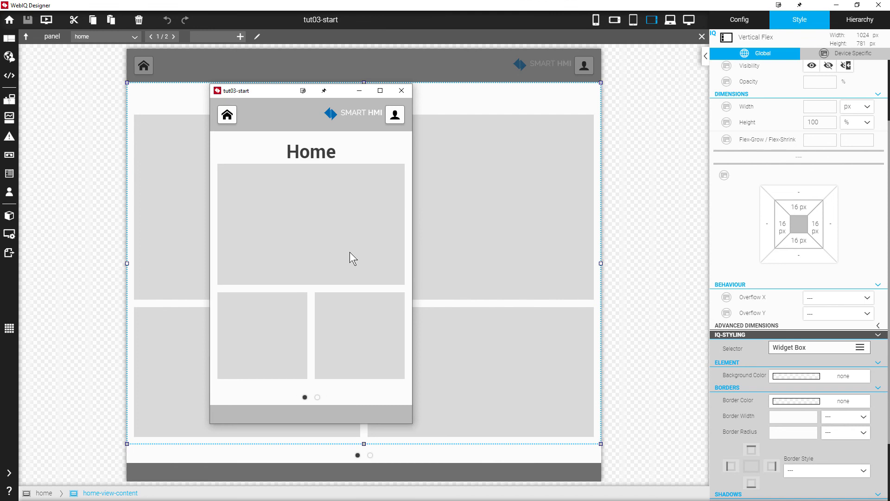